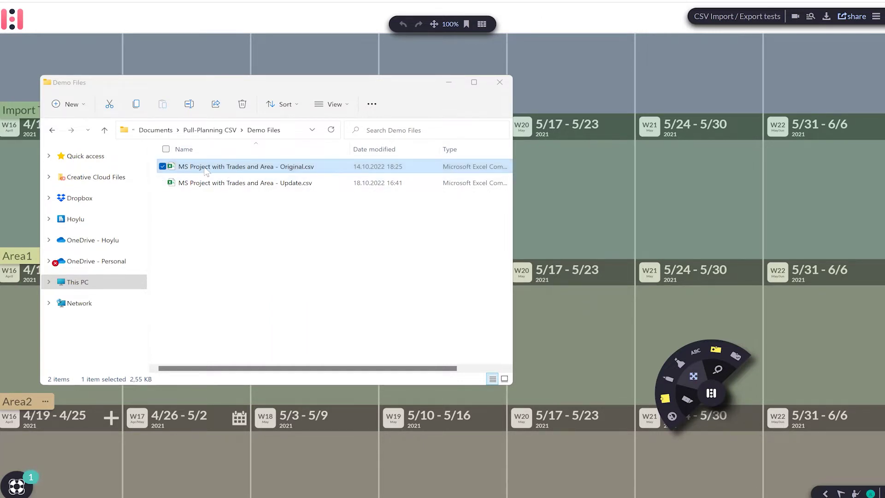
Drop 'MS Project with Trades and Area - Original.csv' onto the Hoylu board to start a CSV import
left_click_drag(206, 171, 545, 203)
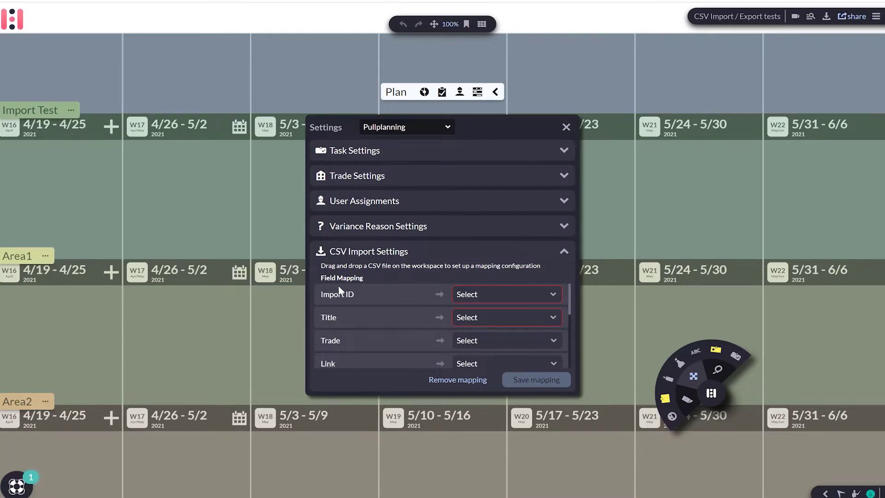
Assign the Unique_ID, Name and Resource_Names_Trades columns to Import ID, Title and Trade
left_click(467, 298)
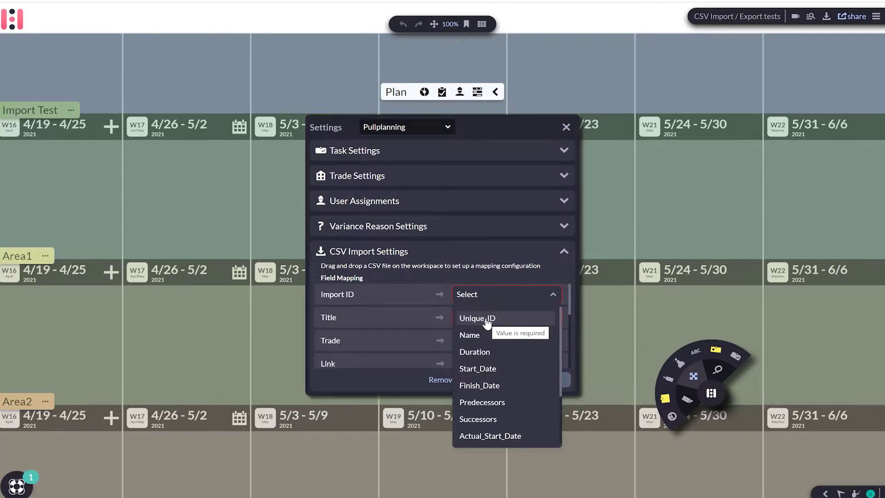
left_click(486, 319)
left_click(466, 322)
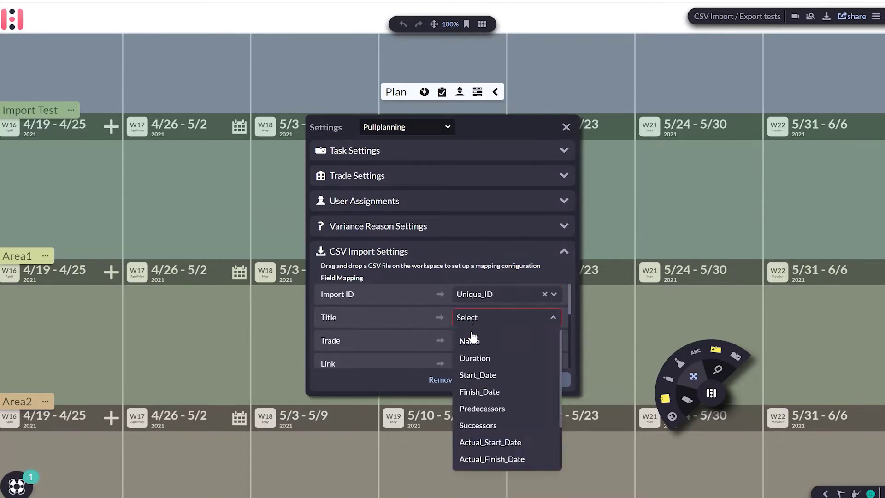
left_click(479, 341)
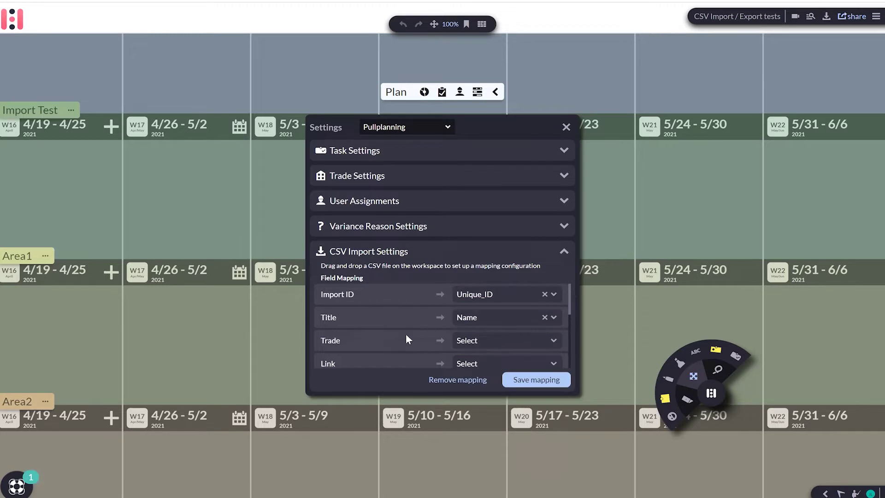
left_click(481, 348)
scroll(494, 413, "down", 1)
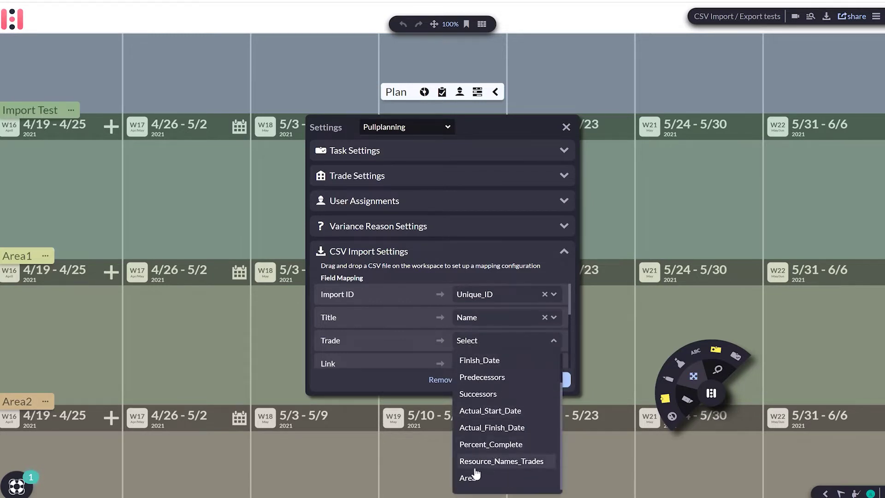
left_click(524, 462)
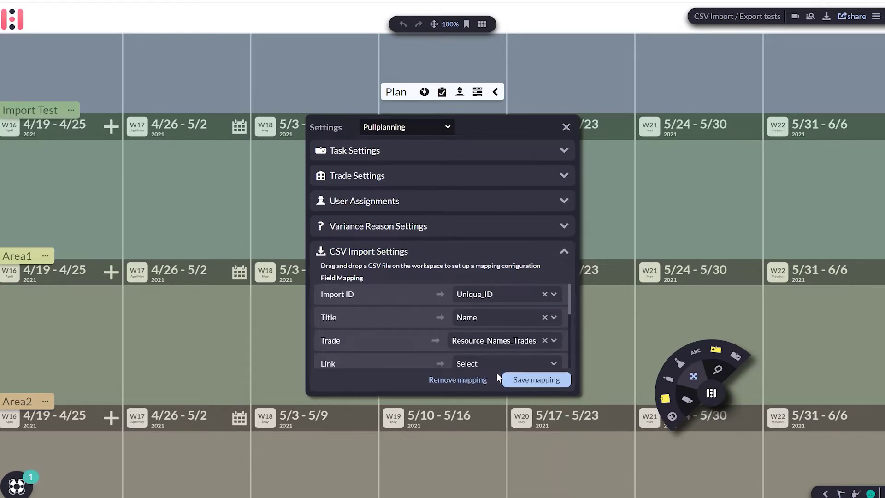
scroll(491, 334, "down", 2)
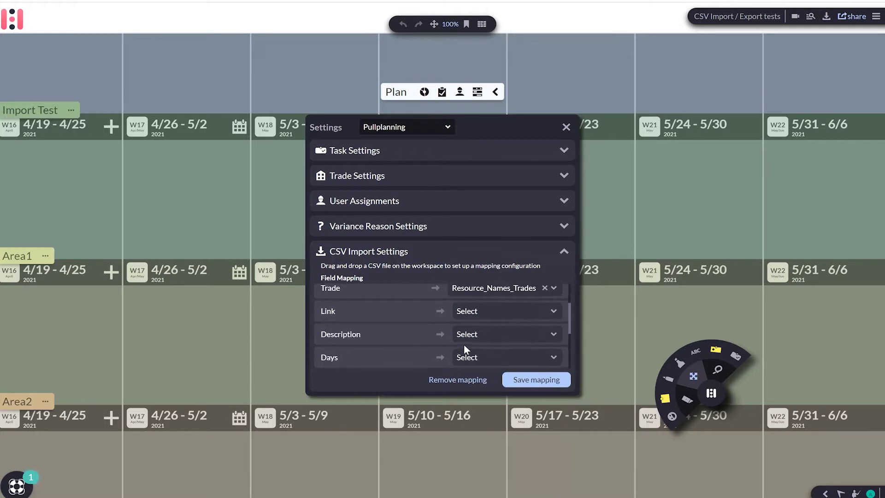
scroll(481, 344, "down", 2)
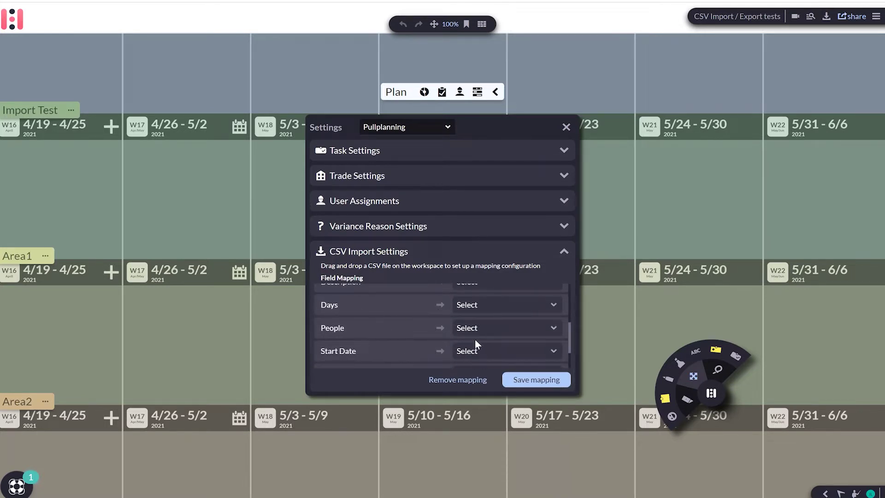
Assign Start_Date, Finish_Date and Area to Start Date, End Date and Label, then save the mapping
left_click(495, 352)
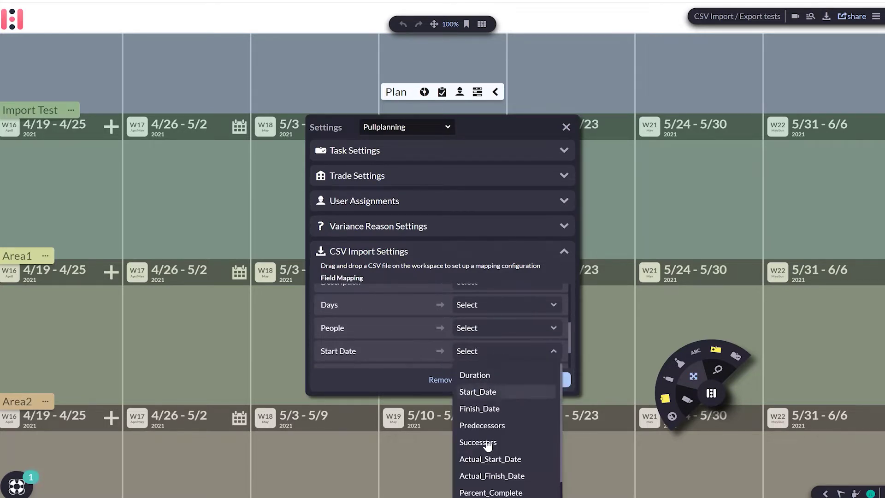
left_click(478, 392)
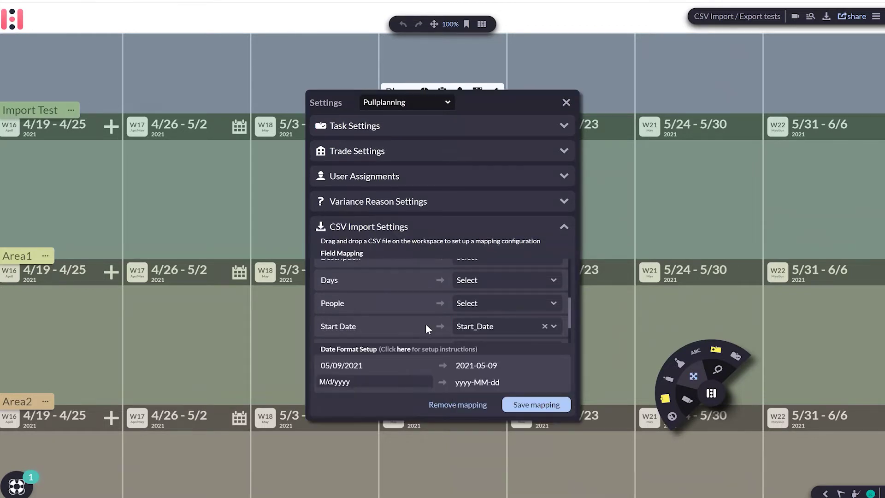
scroll(419, 327, "down", 1)
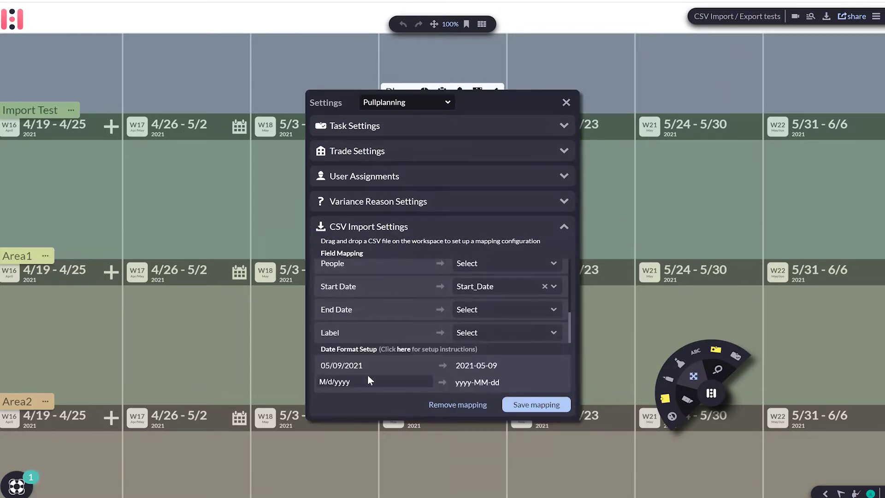
left_click(481, 310)
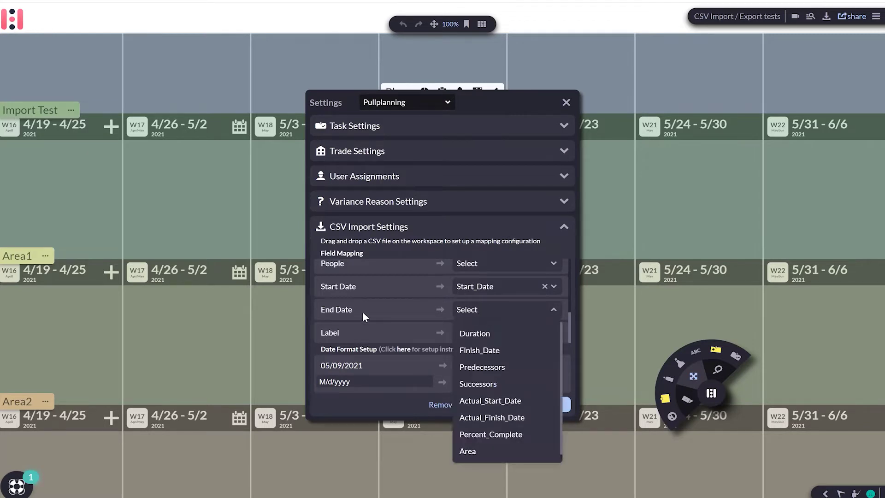
left_click(486, 351)
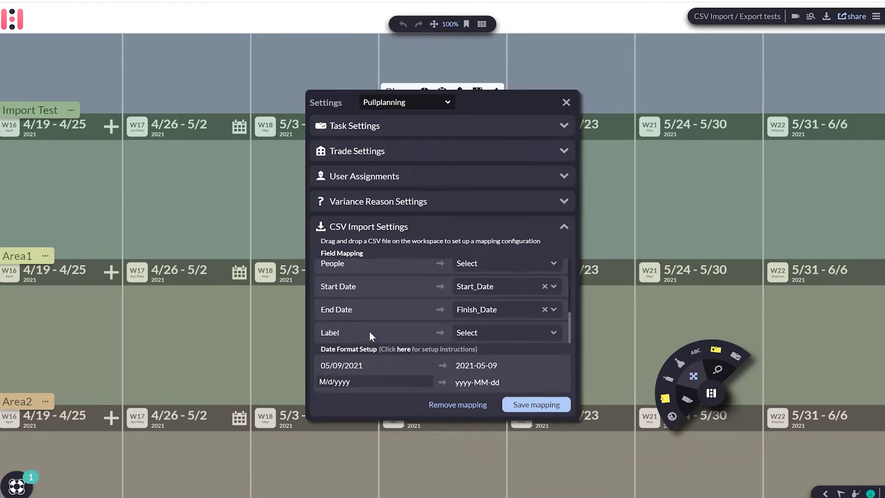
left_click(477, 333)
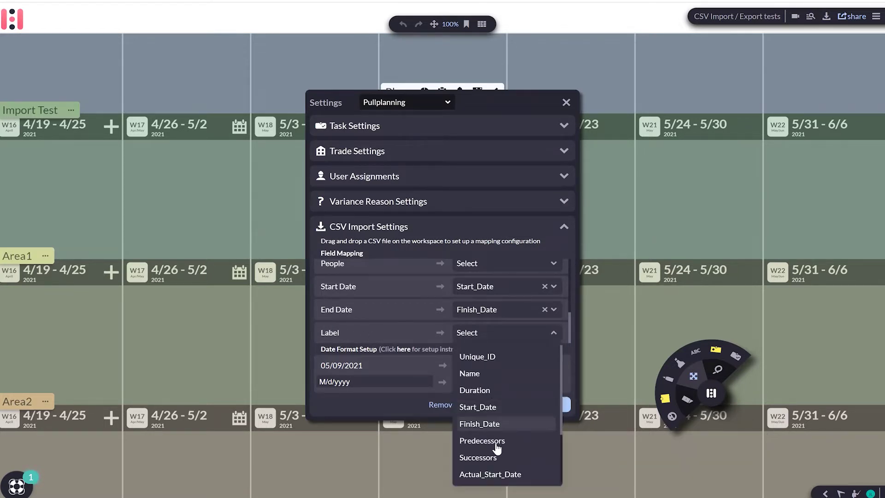
scroll(495, 470, "down", 2)
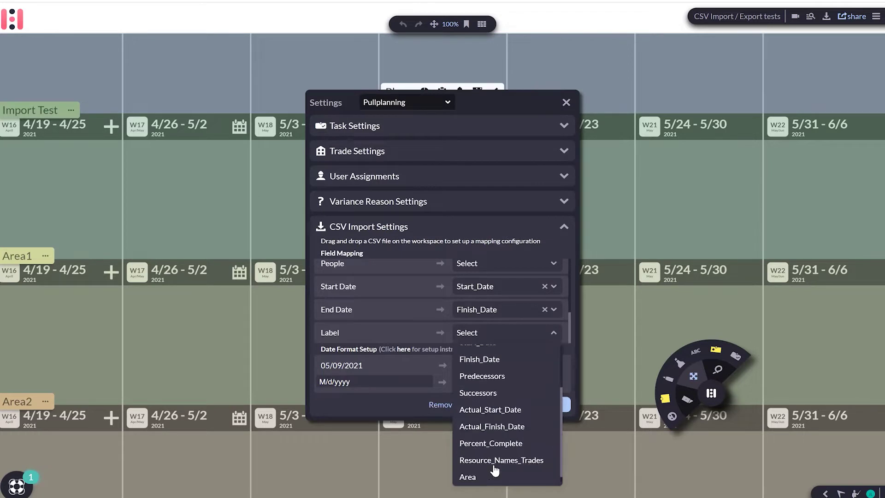
left_click(467, 470)
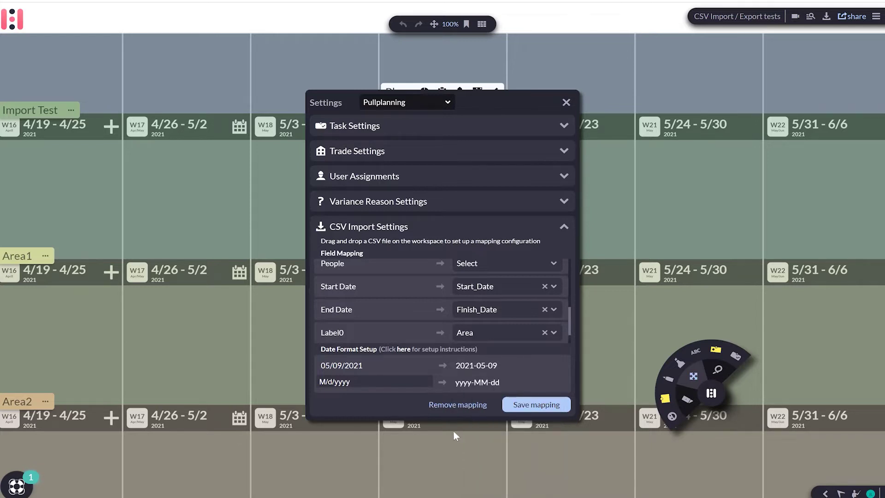
left_click(530, 407)
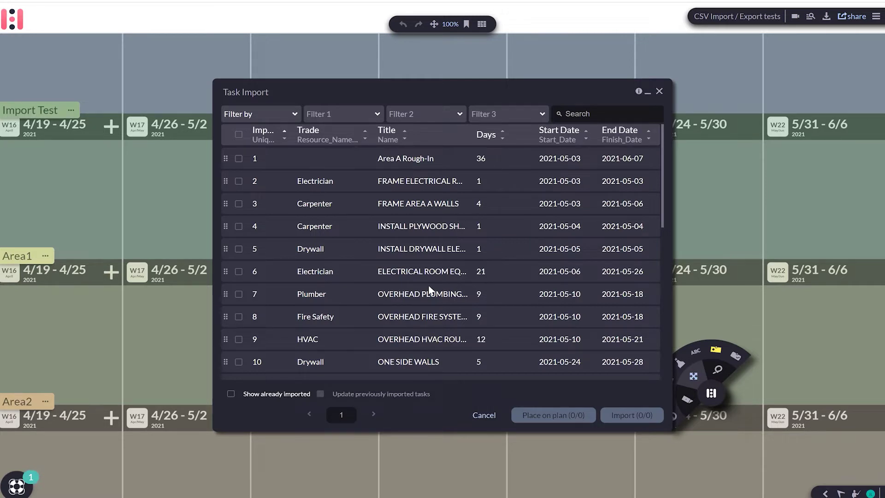
Select all 27 imported tasks and place them on the plan
left_click(239, 136)
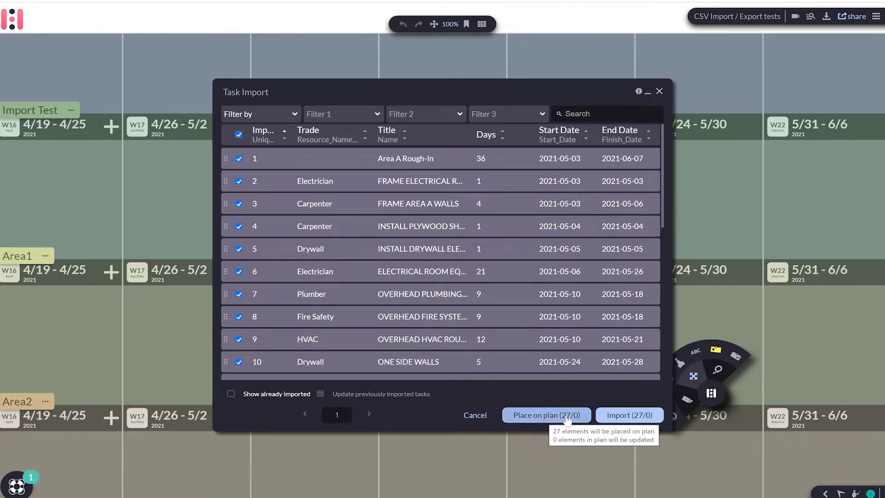
left_click(540, 417)
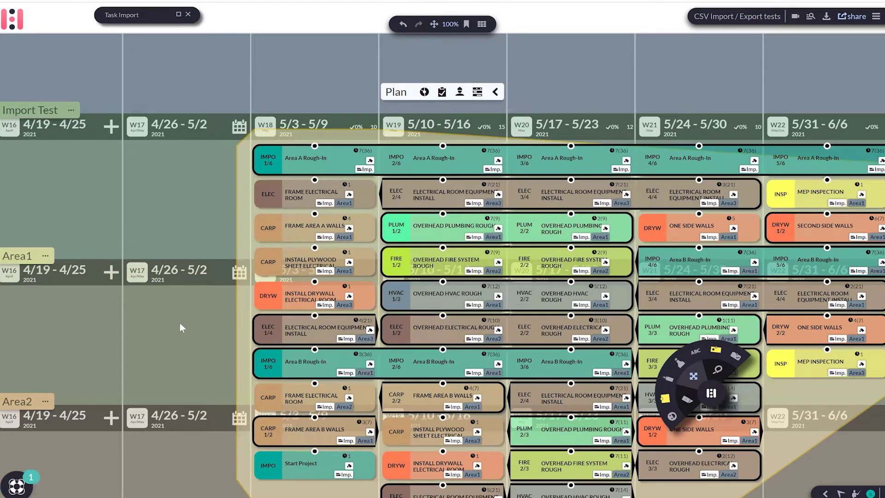
scroll(180, 322, "down", 1)
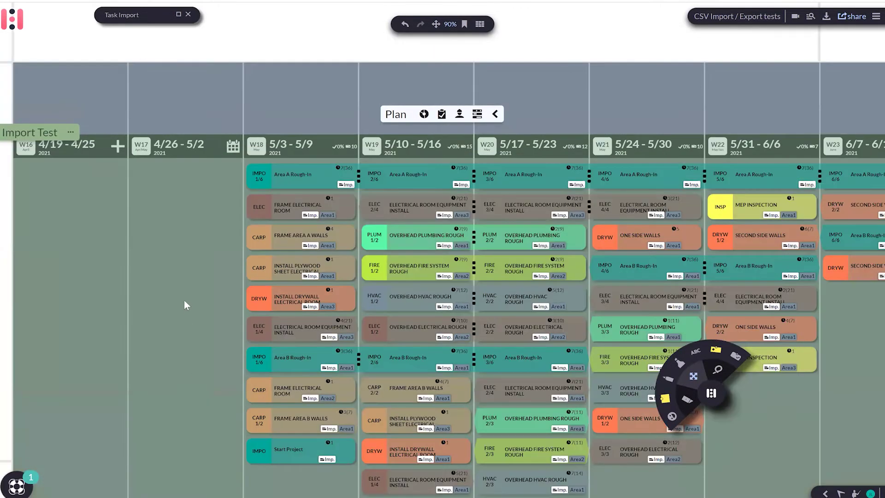
scroll(184, 300, "up", 1)
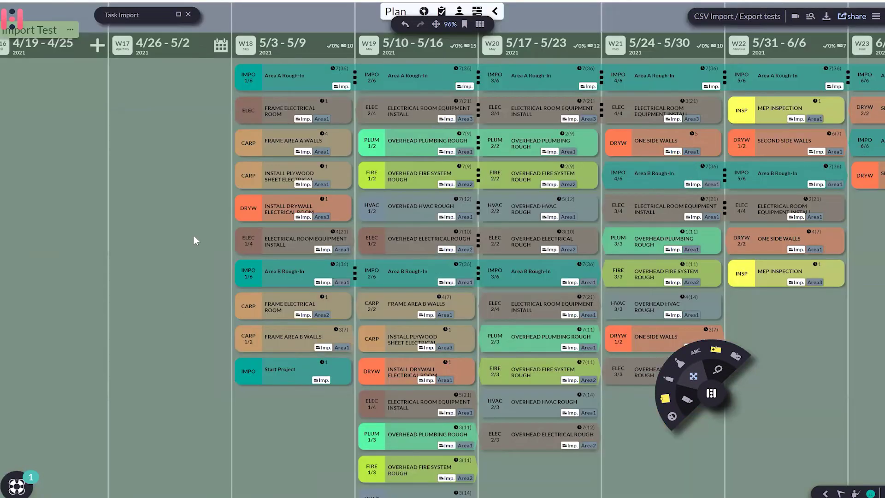
scroll(112, 276, "up", 3)
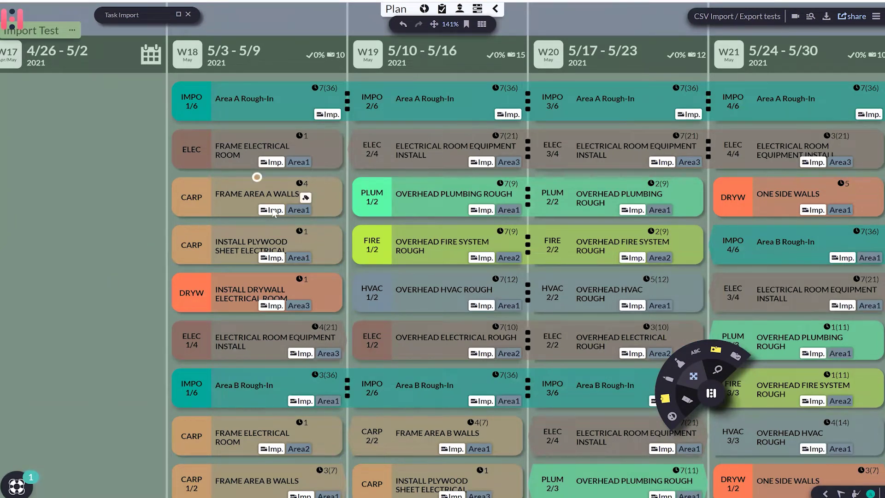
mouse_move(274, 212)
left_click_drag(95, 252, 244, 278)
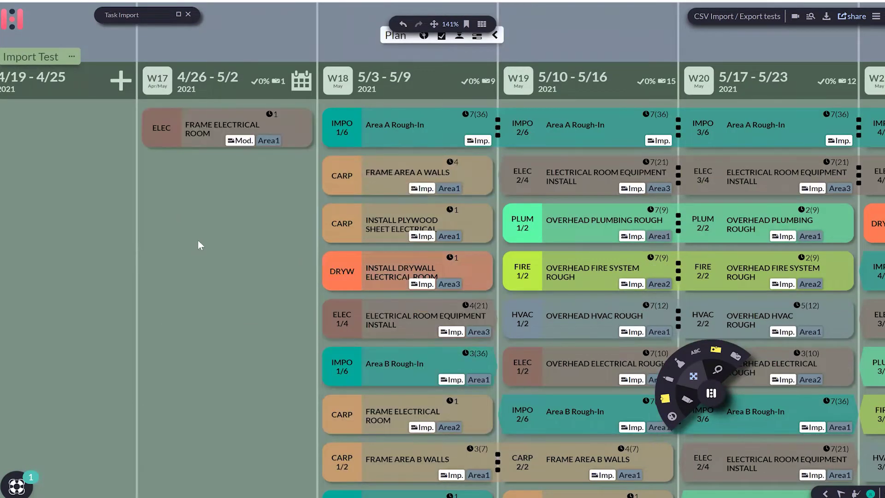
Give the drywall electrical room task the description 'add detail' and save it
double_click(390, 276)
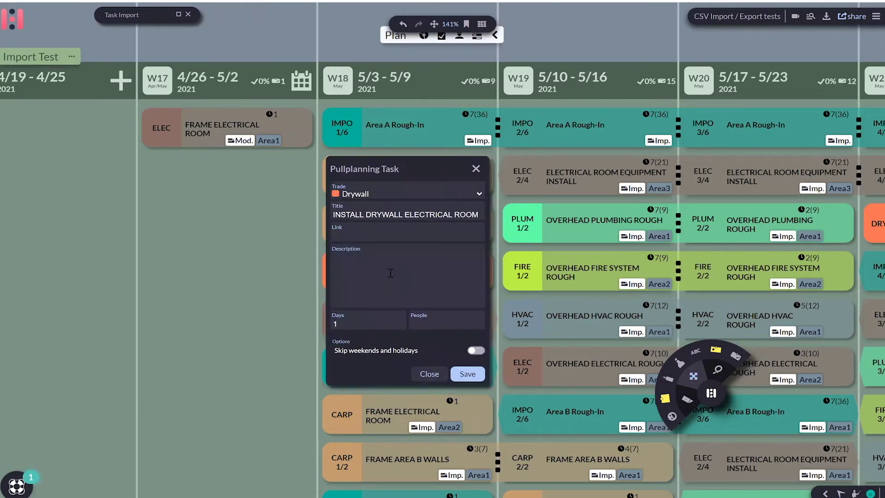
left_click(359, 265)
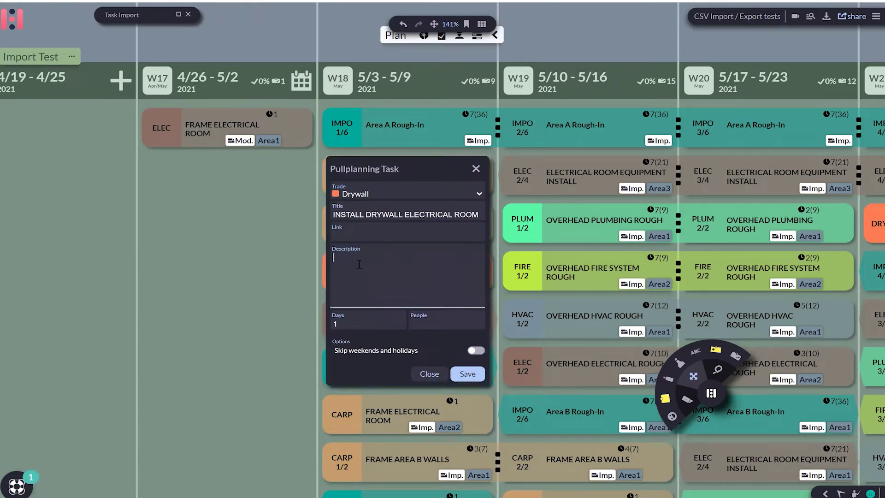
type("add detail")
left_click(464, 376)
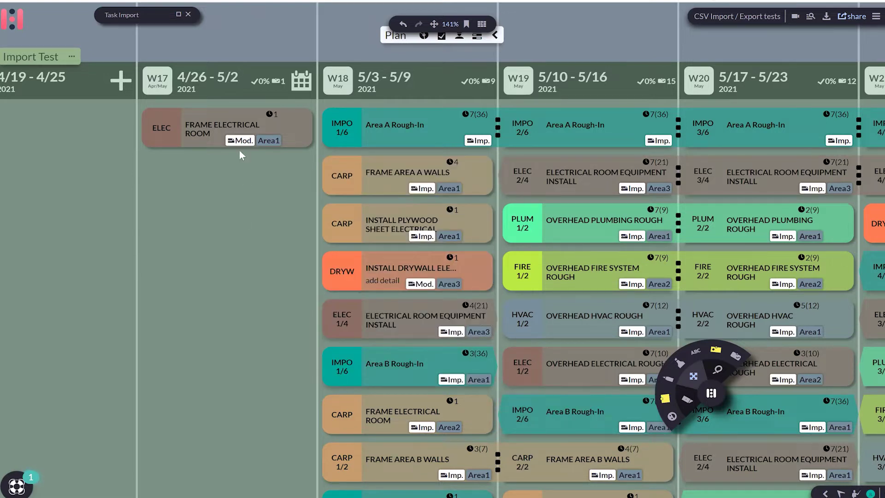
mouse_move(240, 146)
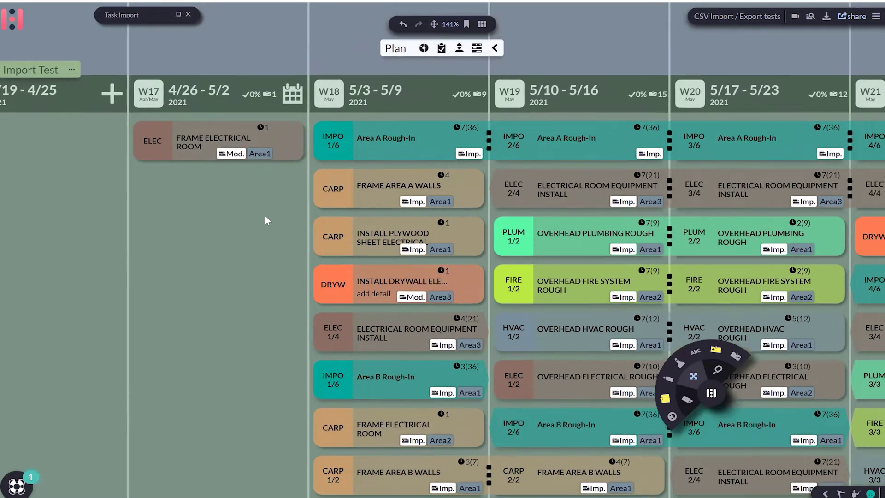
scroll(265, 220, "up", 1)
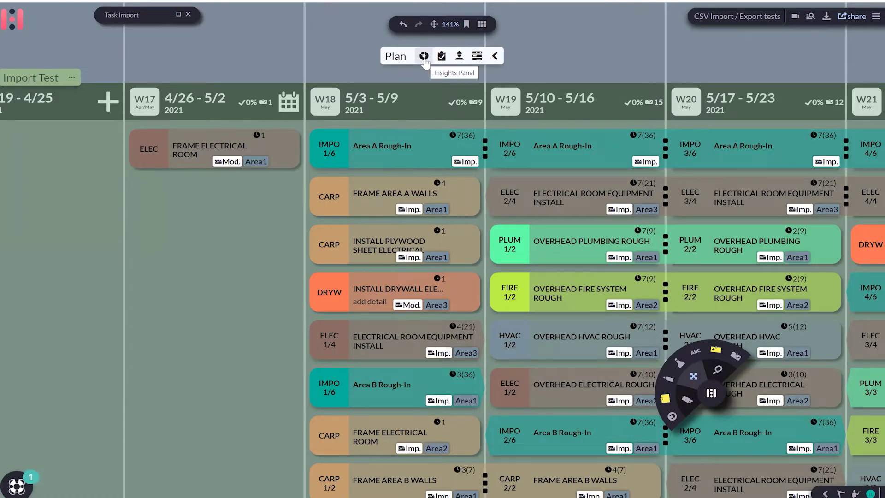
Open the Insights Panel and filter its task list by the CSV Modified label
left_click(424, 57)
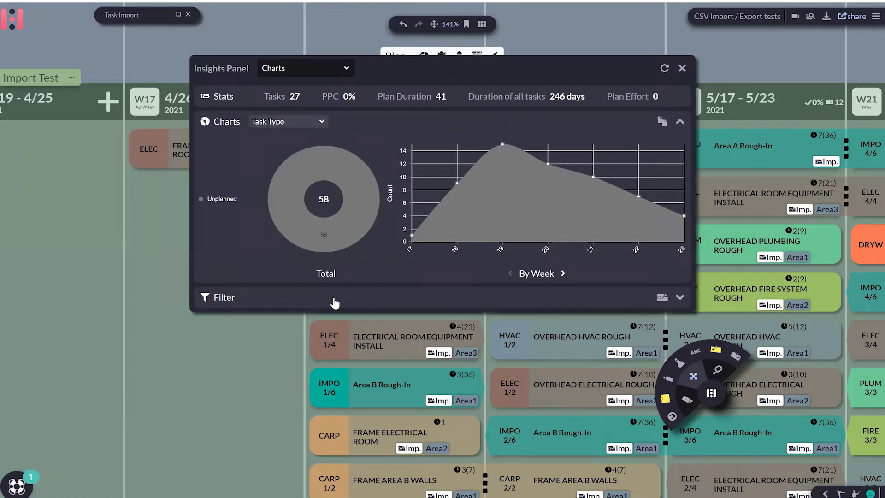
left_click(335, 302)
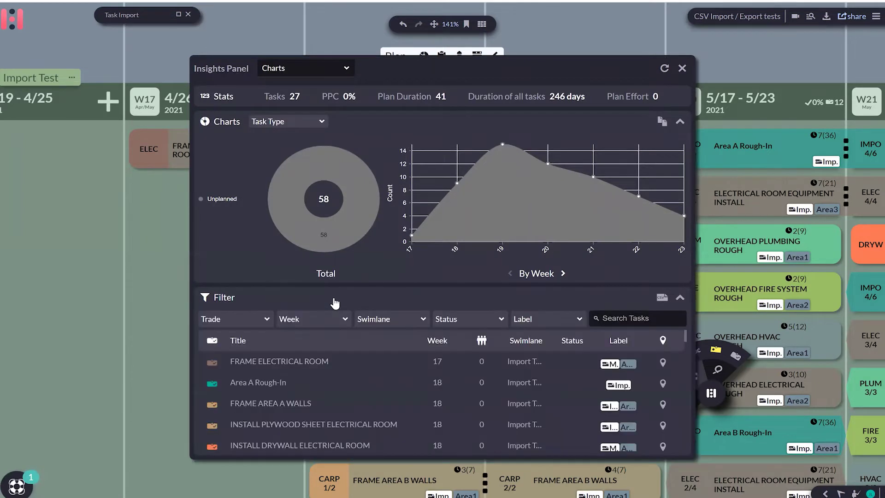
left_click(529, 322)
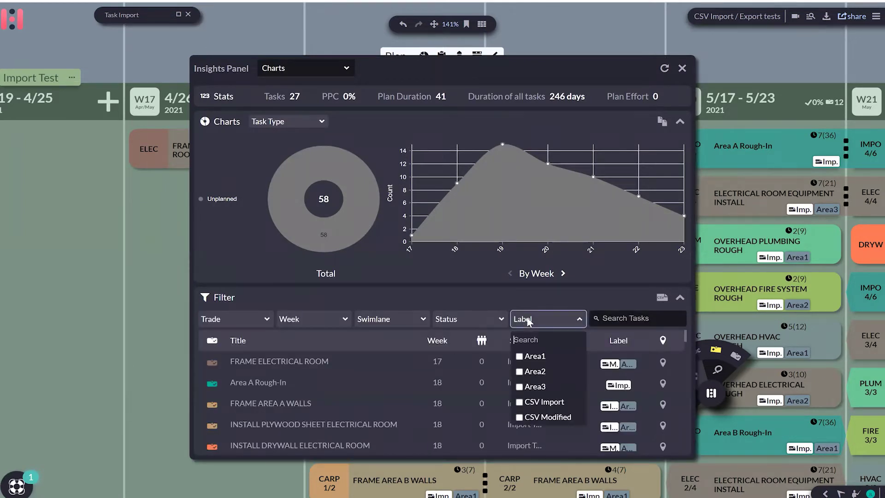
left_click(547, 418)
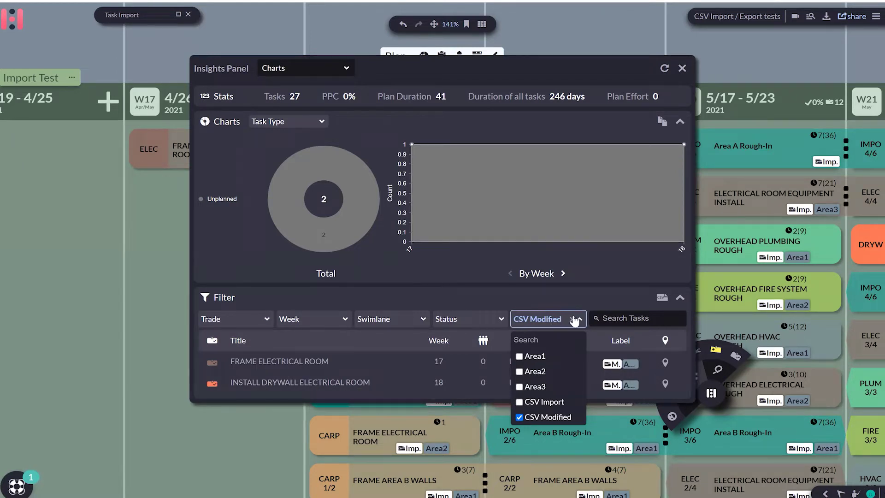
left_click(541, 324)
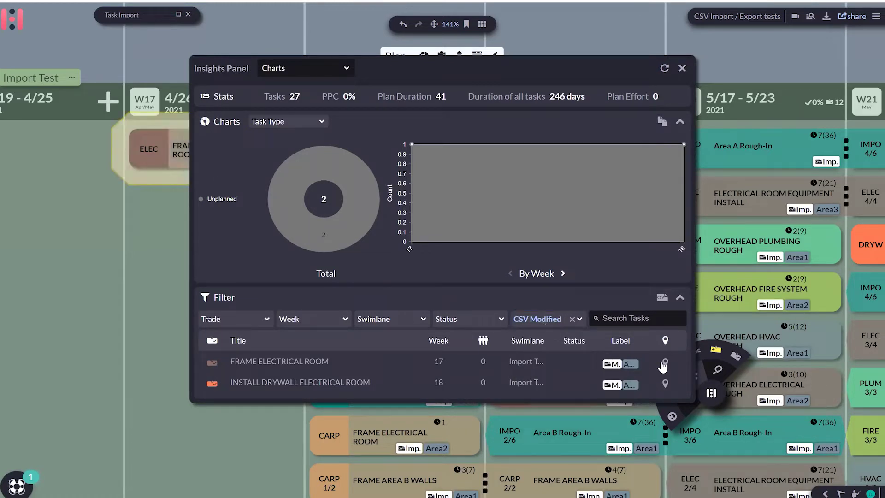
left_click_drag(505, 69, 519, 68)
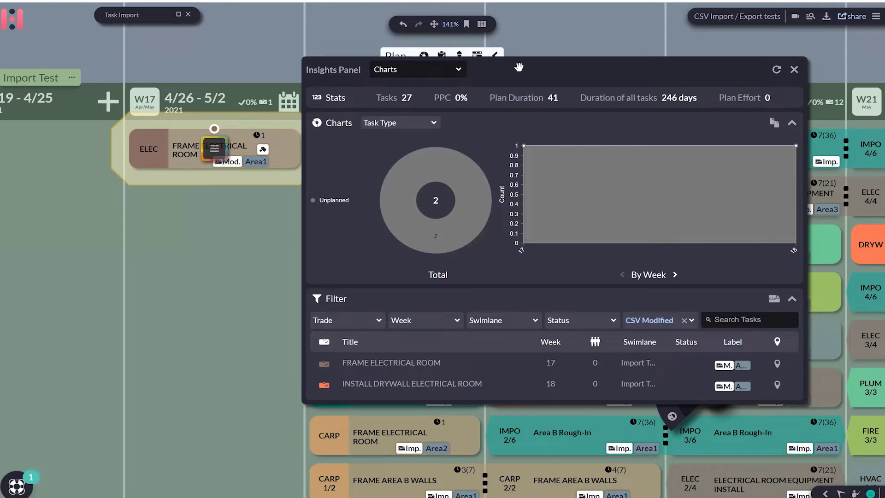
left_click_drag(519, 68, 416, 66)
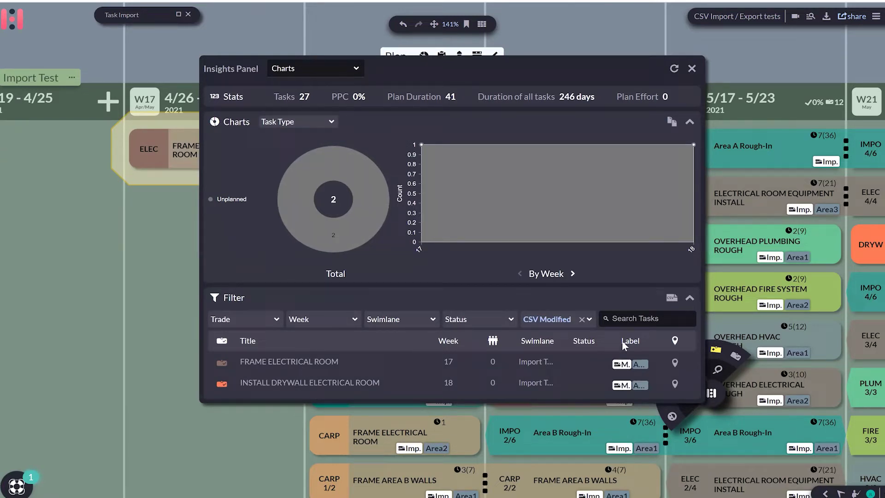
Export the two CSV Modified tasks with the default column mapping and open the downloaded CSV
left_click(672, 299)
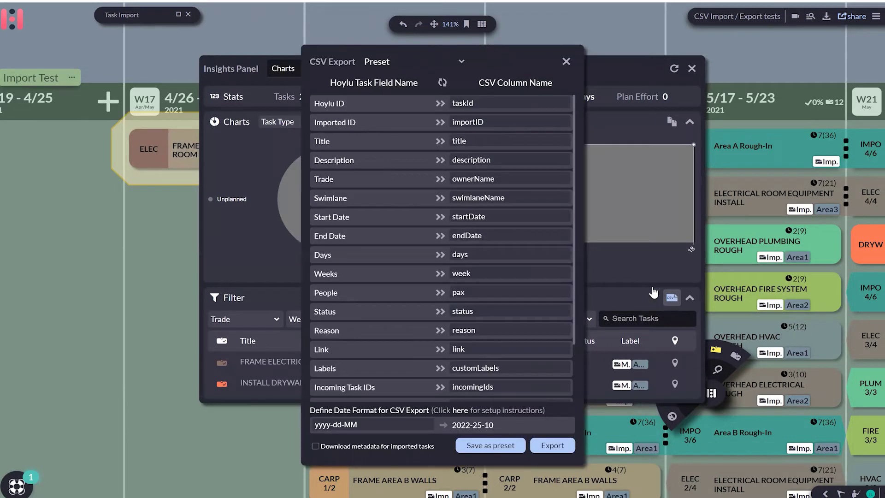
left_click_drag(538, 57, 582, 53)
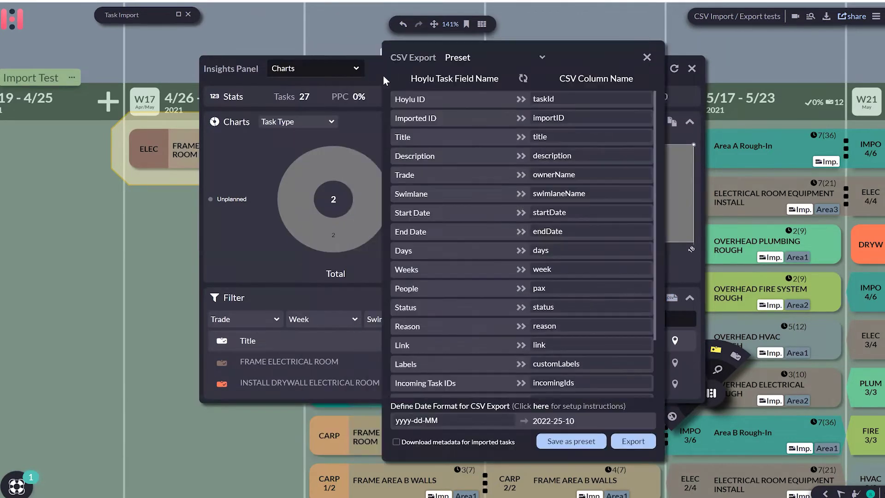
left_click_drag(226, 78, 166, 81)
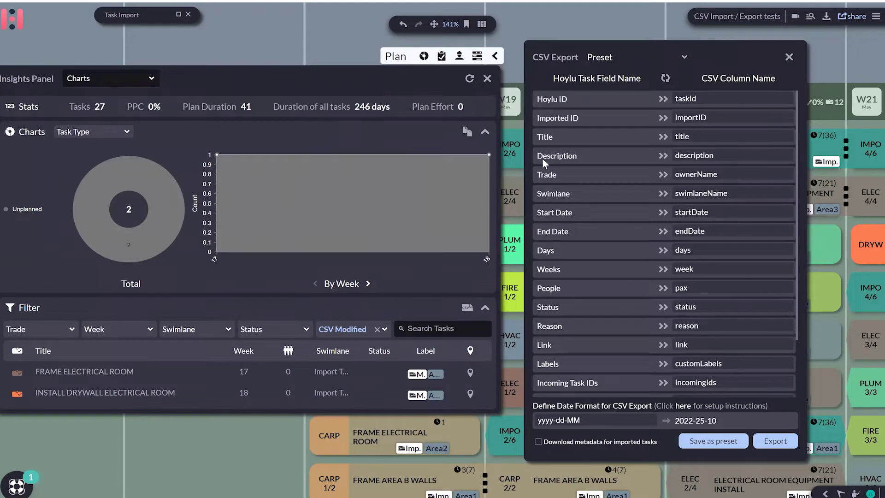
scroll(569, 252, "down", 3)
scroll(564, 299, "up", 3)
scroll(565, 298, "down", 3)
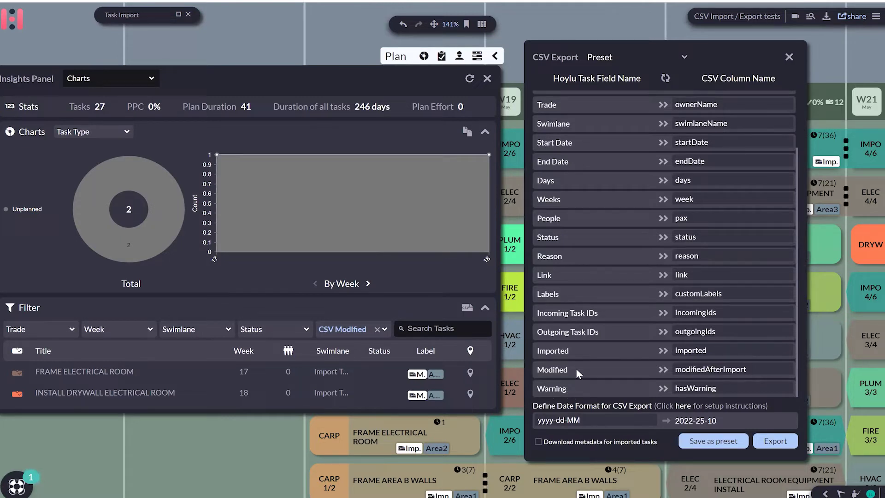
scroll(575, 374, "up", 2)
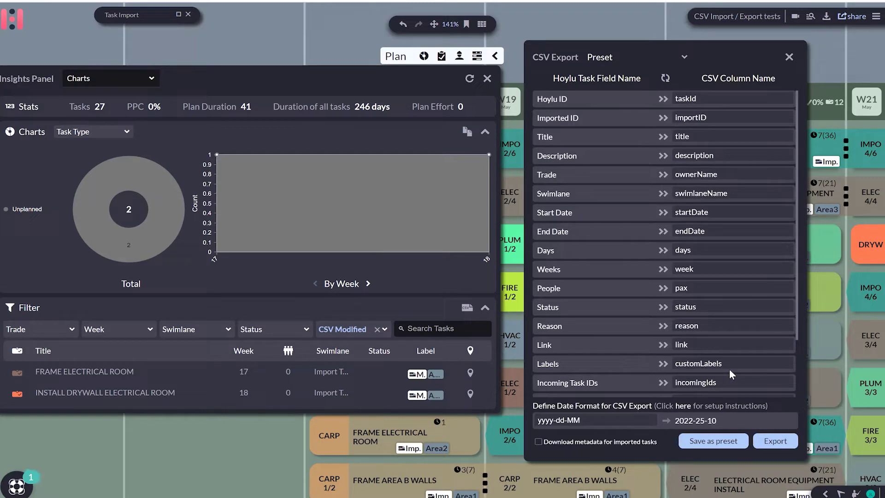
left_click(773, 442)
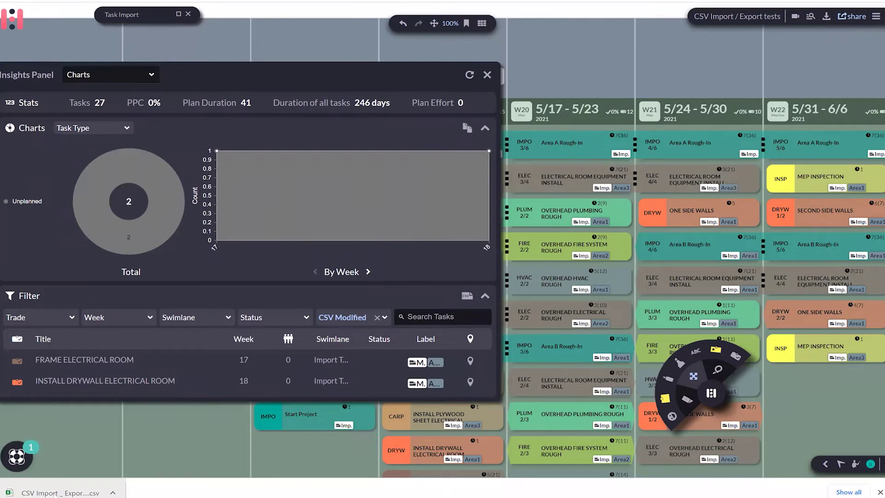
left_click(56, 493)
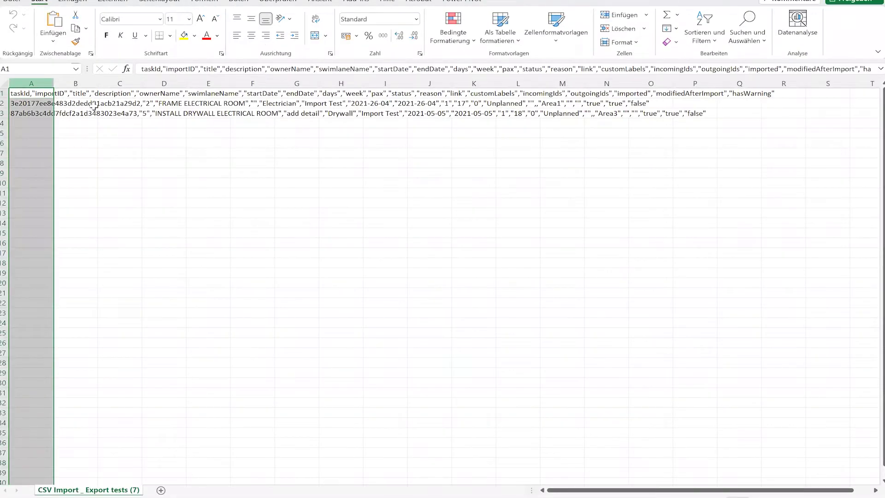
Split the rows into columns with Text in Spalten (Getrennt) and check modifiedAfterImport in S2:S3
left_click(238, 1)
left_click(654, 25)
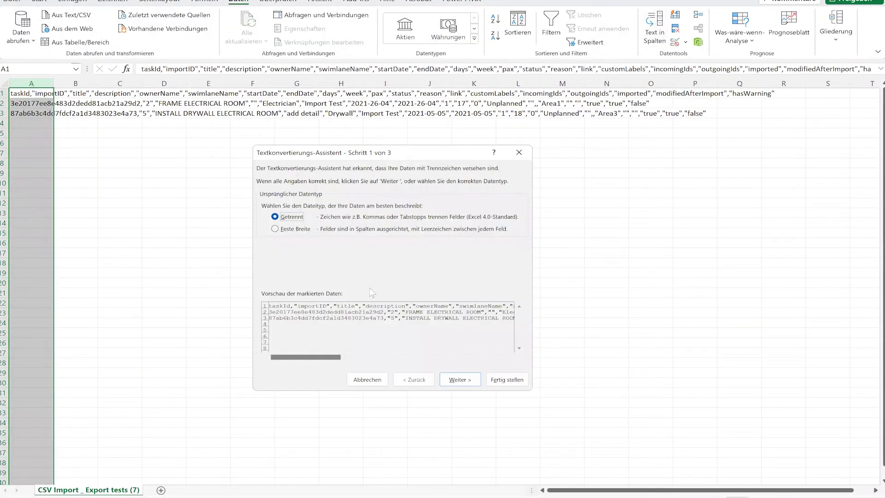
left_click(459, 379)
left_click(507, 380)
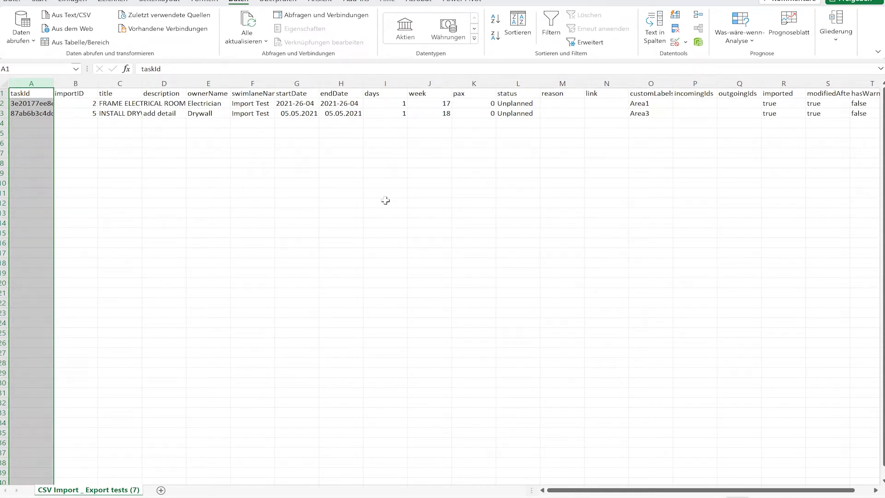
left_click_drag(579, 490, 594, 490)
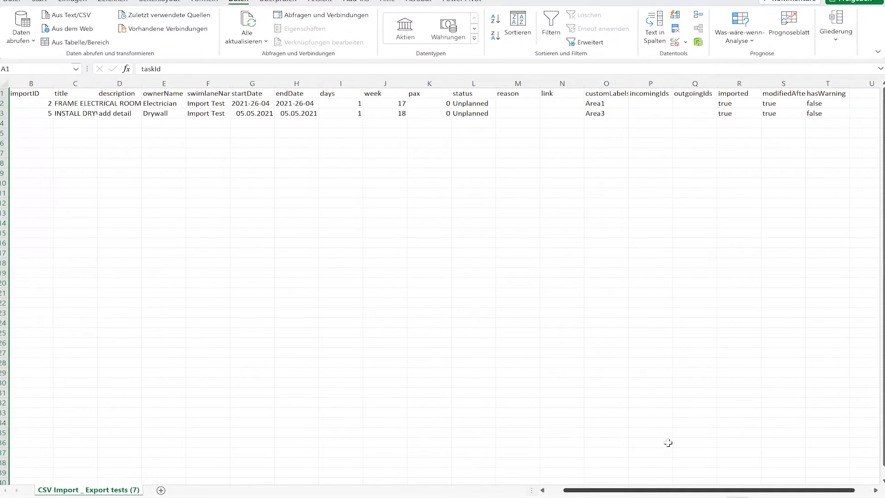
left_click_drag(776, 103, 776, 113)
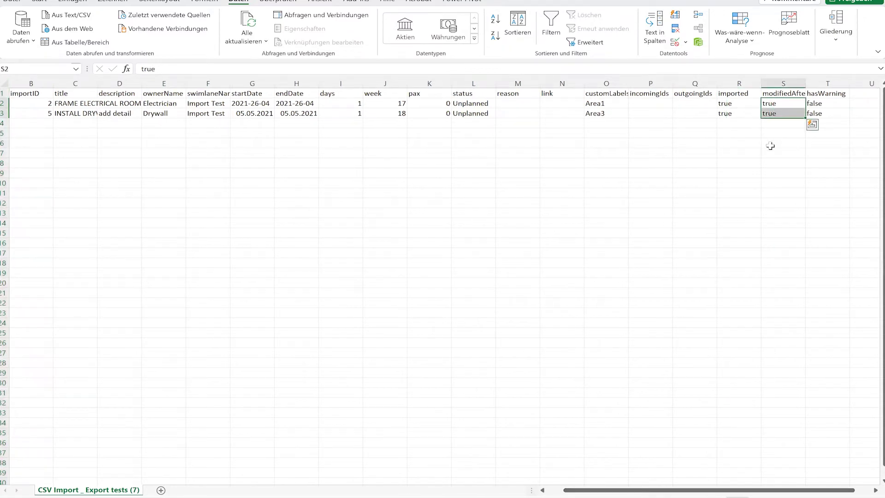
left_click(658, 133)
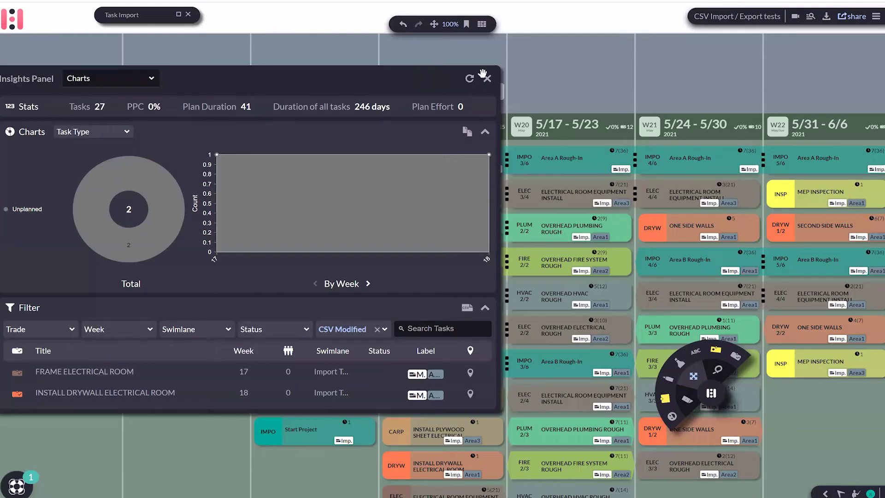
Reopen the CSV export settings and clear all CSV column names
left_click_drag(482, 73, 545, 67)
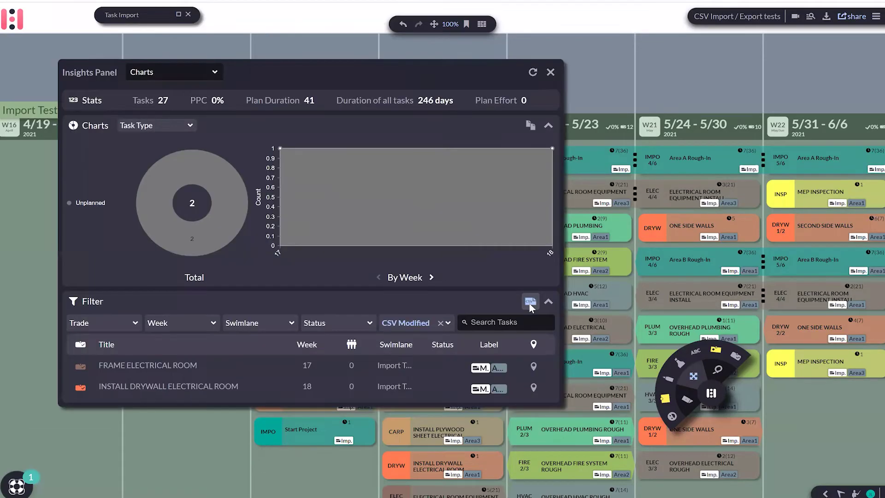
left_click(530, 302)
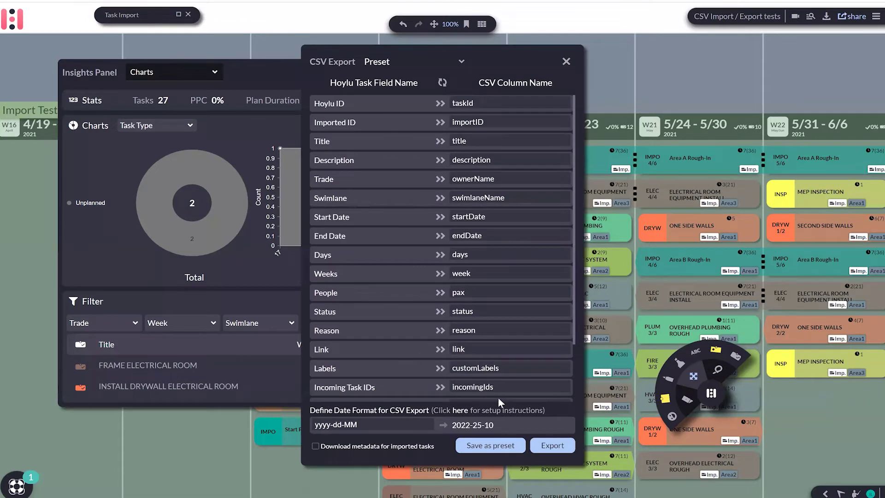
scroll(496, 364, "down", 3)
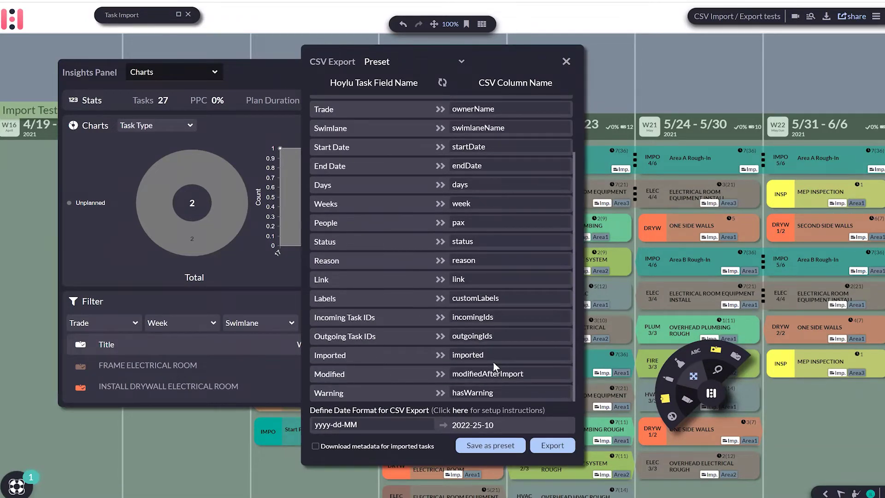
scroll(493, 361, "up", 3)
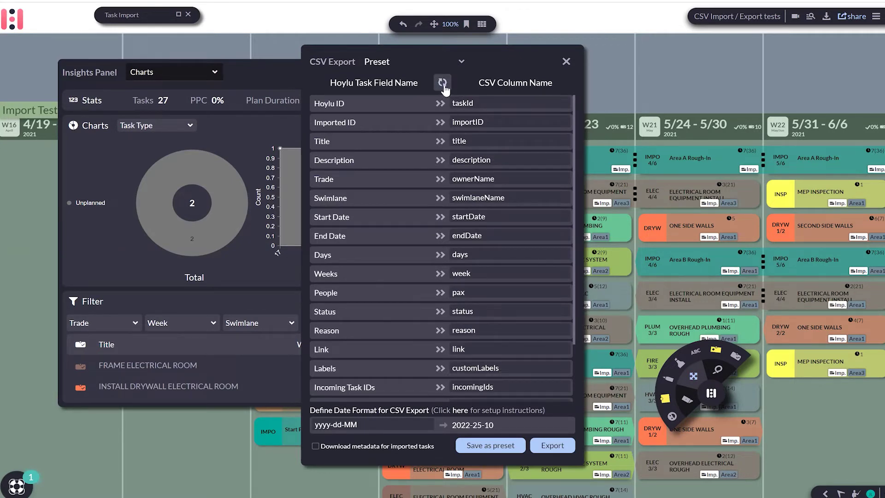
left_click(443, 84)
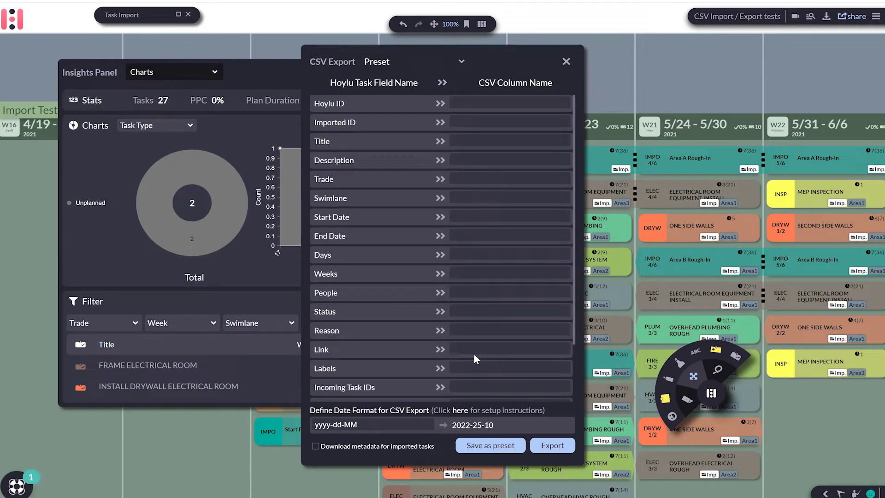
Name the Title, Start Date and End Date columns Title, Start and End, then list presets
left_click(442, 144)
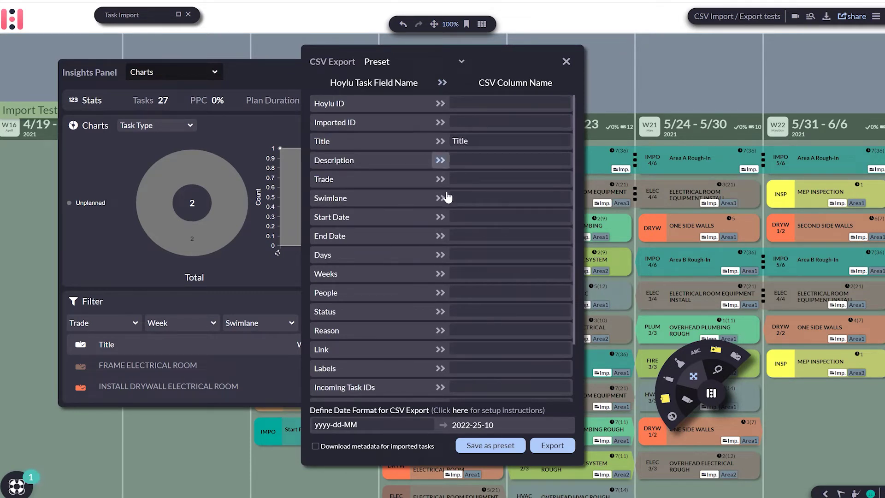
left_click(441, 217)
left_click(441, 237)
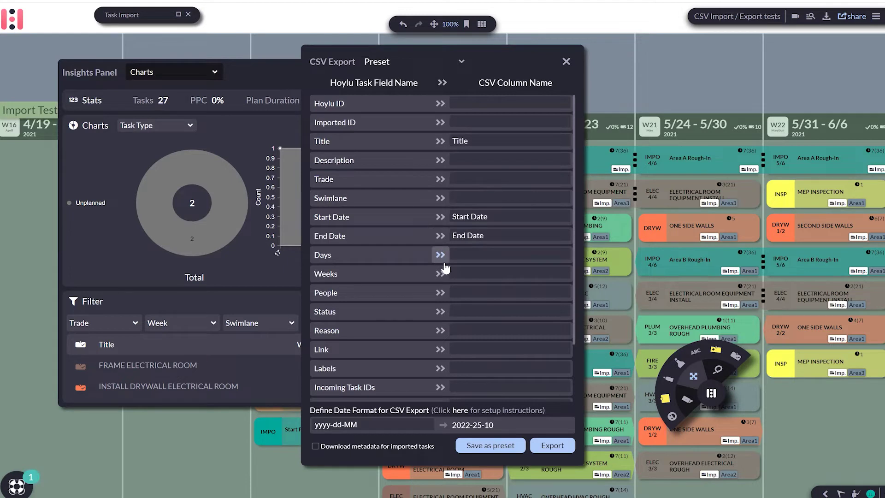
left_click_drag(488, 217, 471, 222)
key("BackSpace")
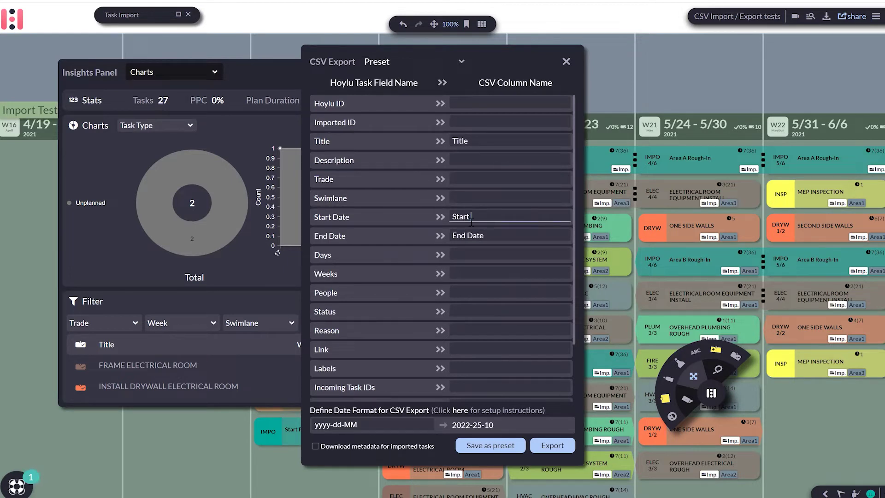
left_click(498, 235)
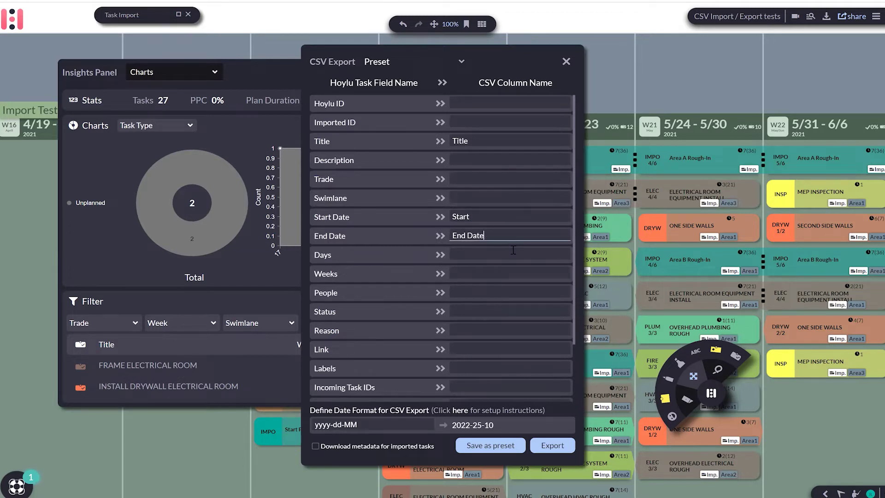
key("BackSpace")
key("BackSpace")
key("BackSpace")
key("BackSpace")
key("BackSpace")
left_click(460, 62)
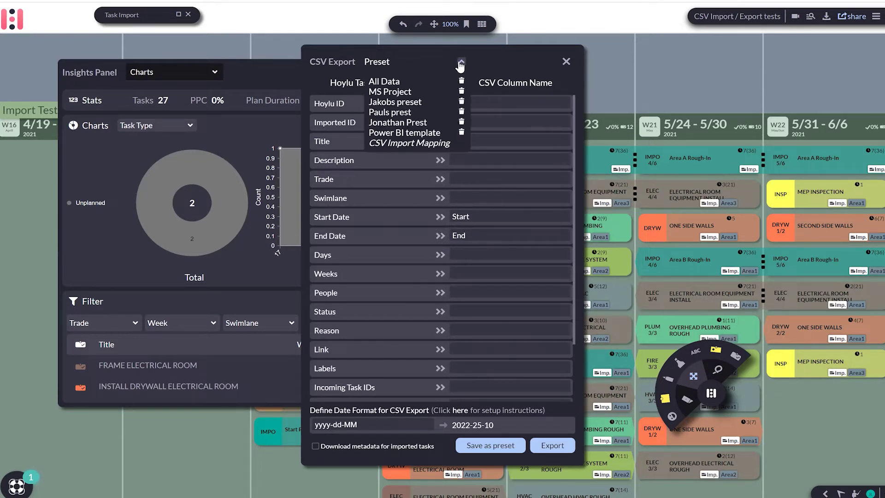
Try the CSV Import Mapping then Power BI template presets and close the export settings unexported
left_click(397, 144)
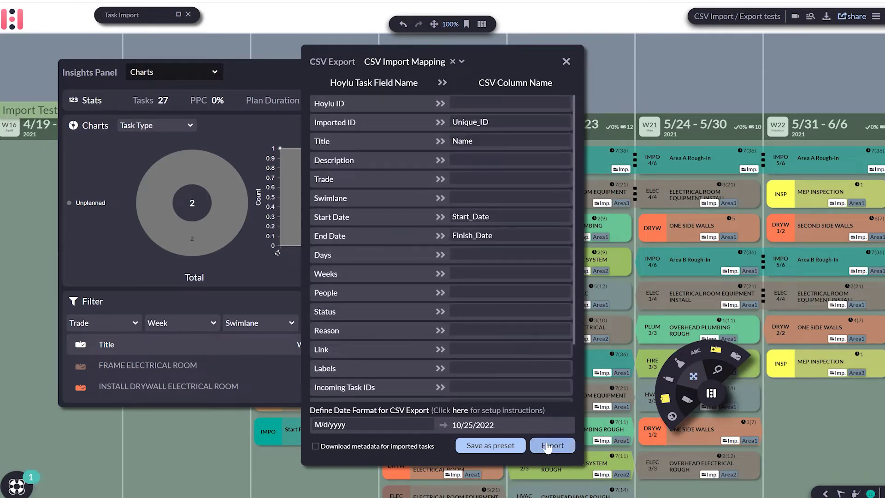
left_click(452, 63)
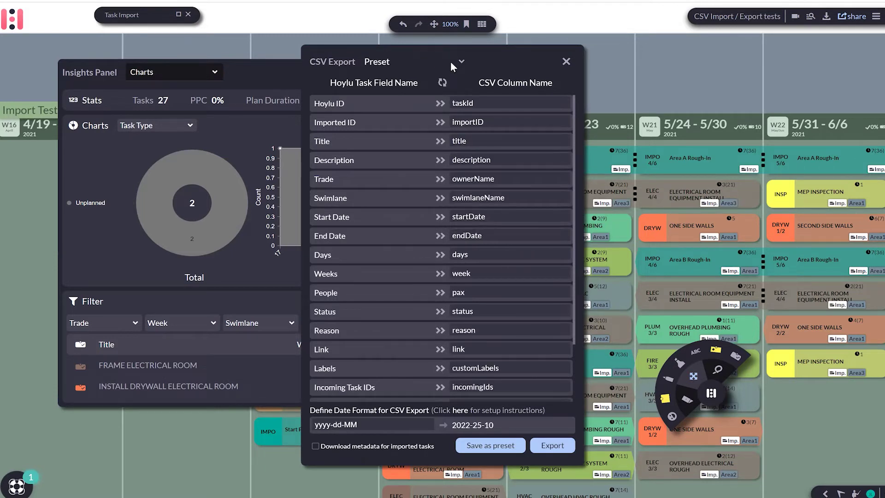
left_click(417, 60)
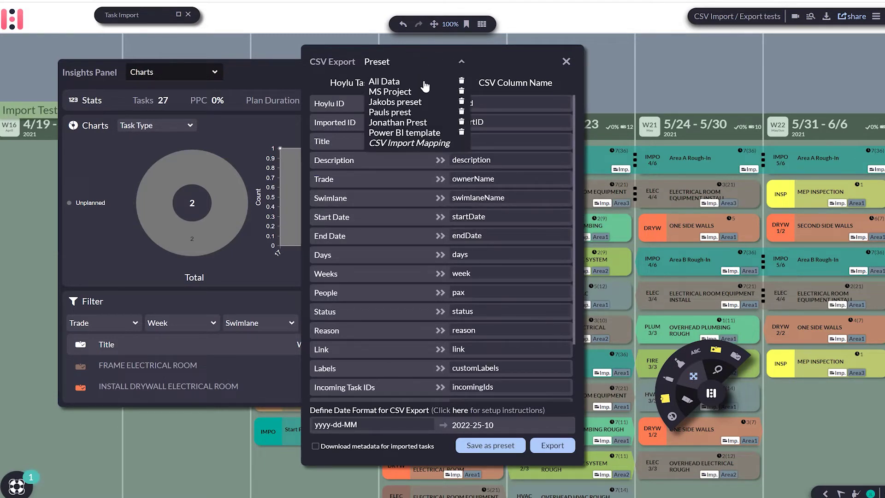
left_click(402, 133)
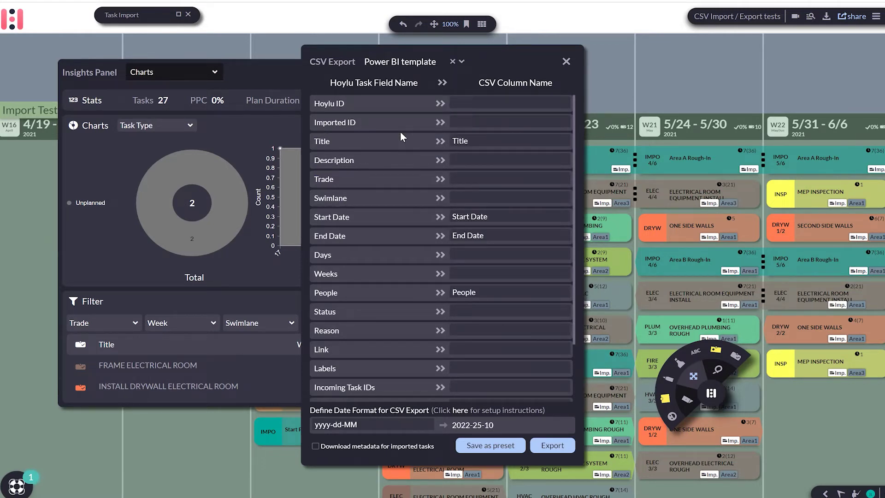
scroll(400, 137, "down", 3)
scroll(401, 136, "up", 3)
left_click(566, 61)
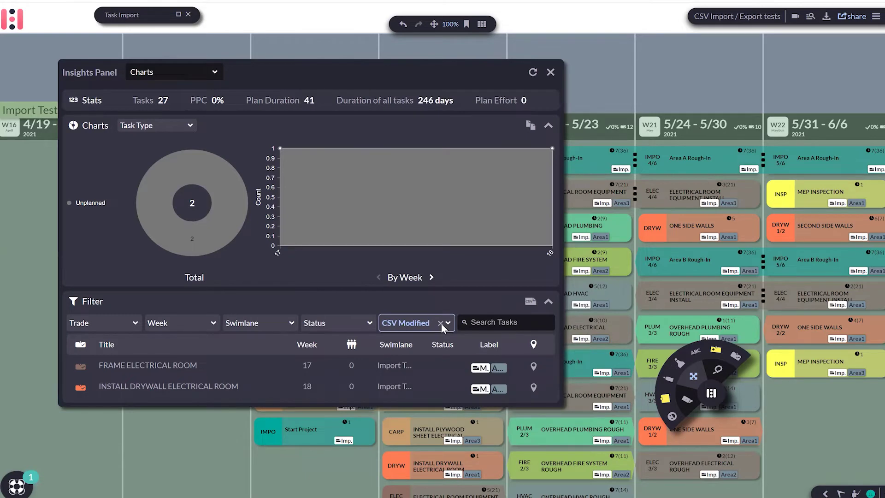
Remove the CSV Modified filter, export all 27 tasks with default column names, and open the CSV
left_click(440, 323)
left_click(531, 302)
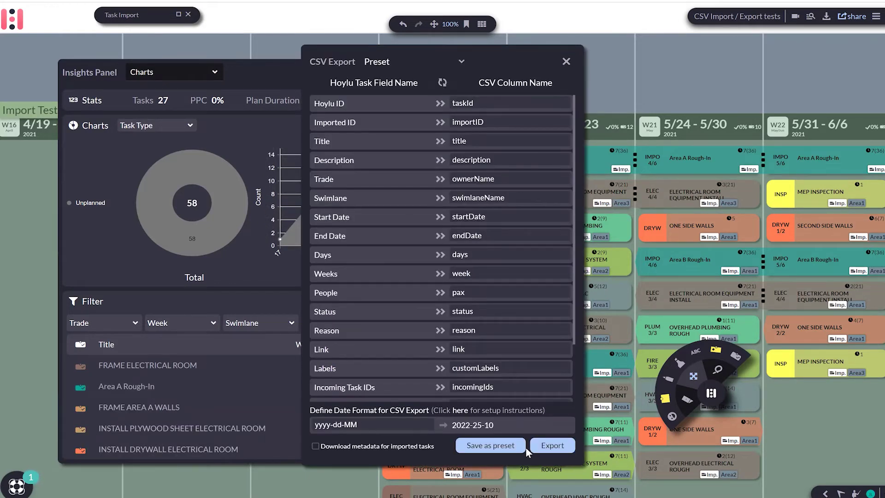
left_click(551, 448)
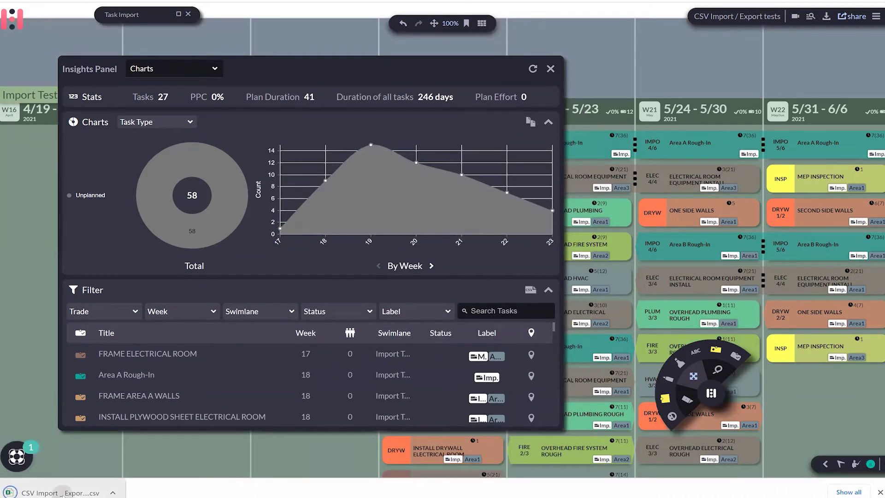
left_click(70, 493)
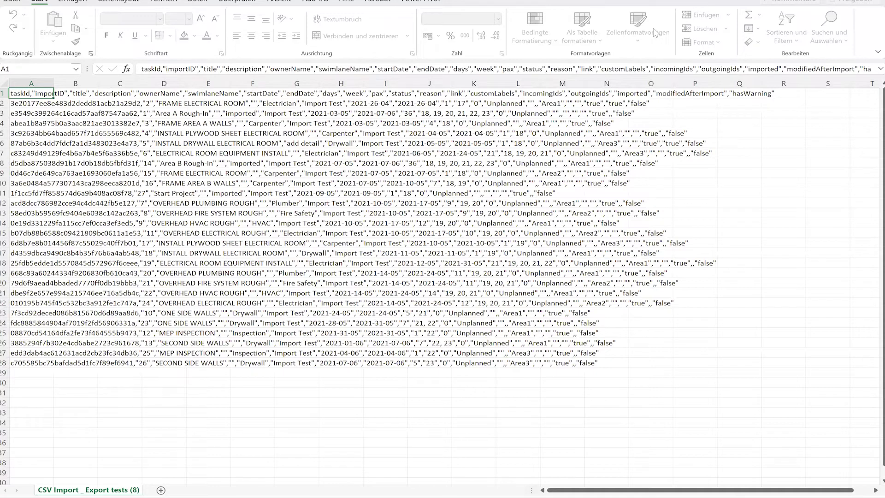
Split column A into separate columns with Text in Spalten, then widen columns A and J
key("ctrl+space")
key("alt+t")
key("x")
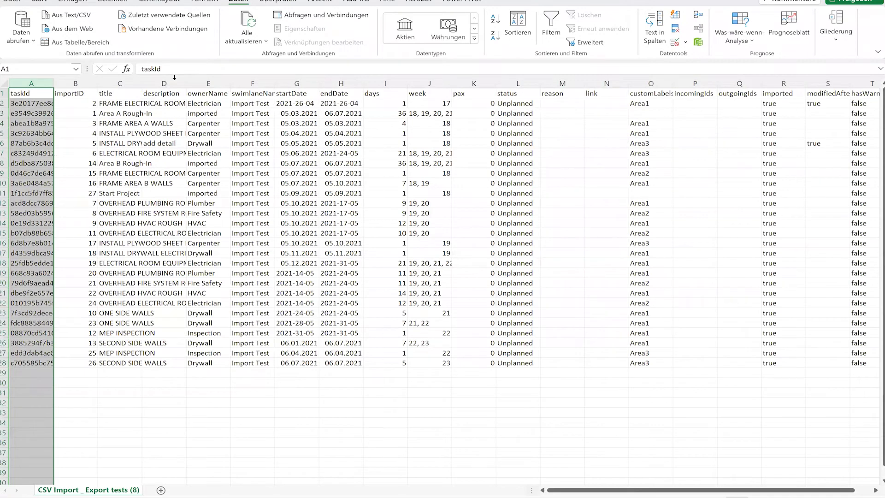
left_click_drag(465, 84, 508, 83)
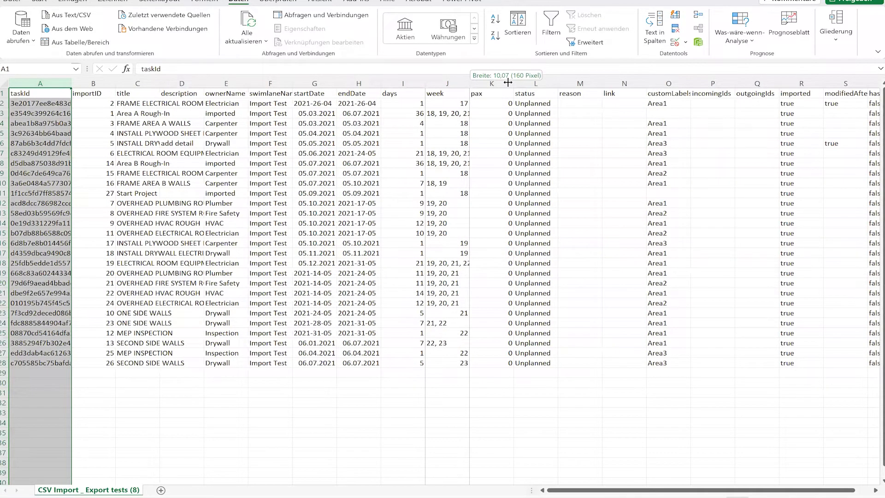
left_click_drag(508, 82, 508, 82)
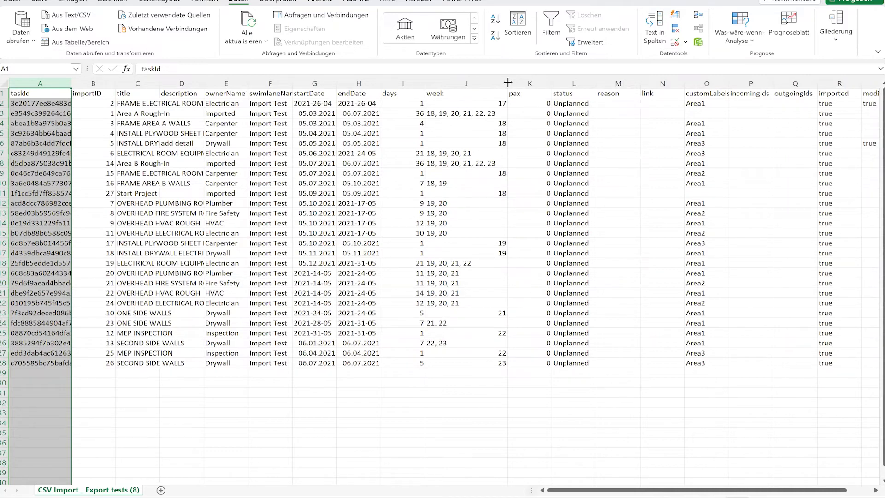
left_click_drag(508, 82, 519, 82)
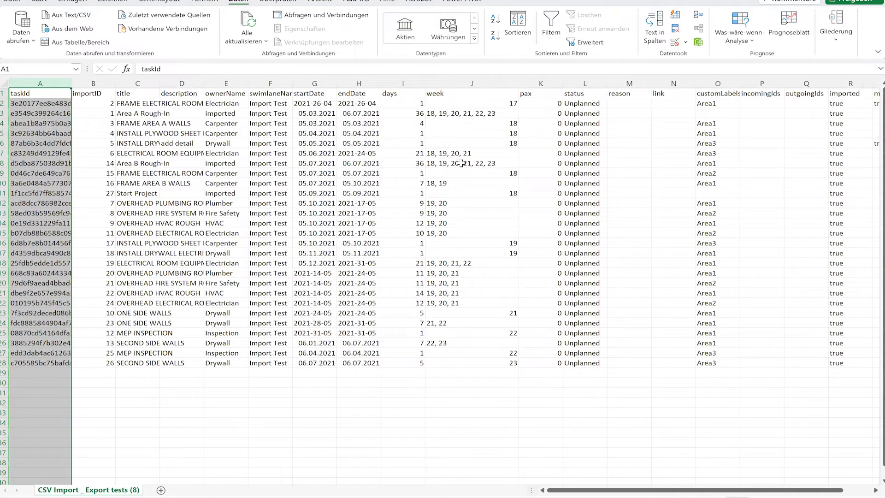
Check the Area B Rough-In row's ID, title and weeks, fit column C, and close without saving
left_click(456, 163)
left_click_drag(49, 162, 151, 163)
left_click(123, 163)
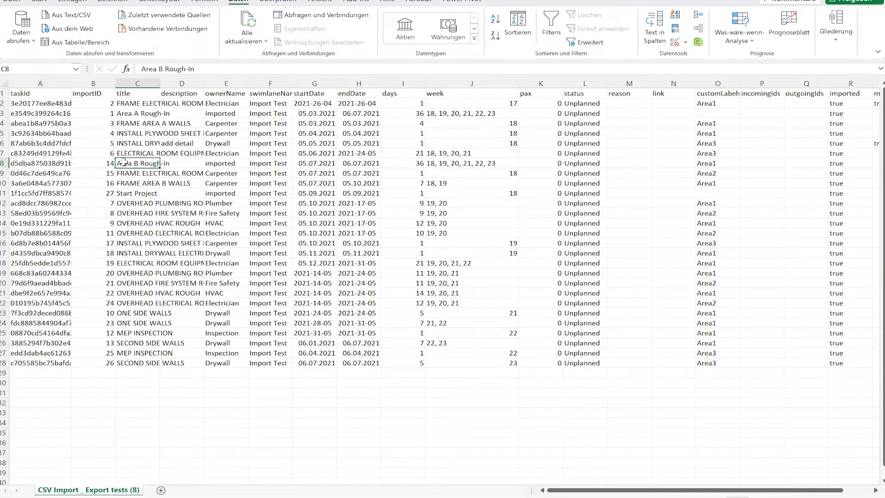
double_click(161, 86)
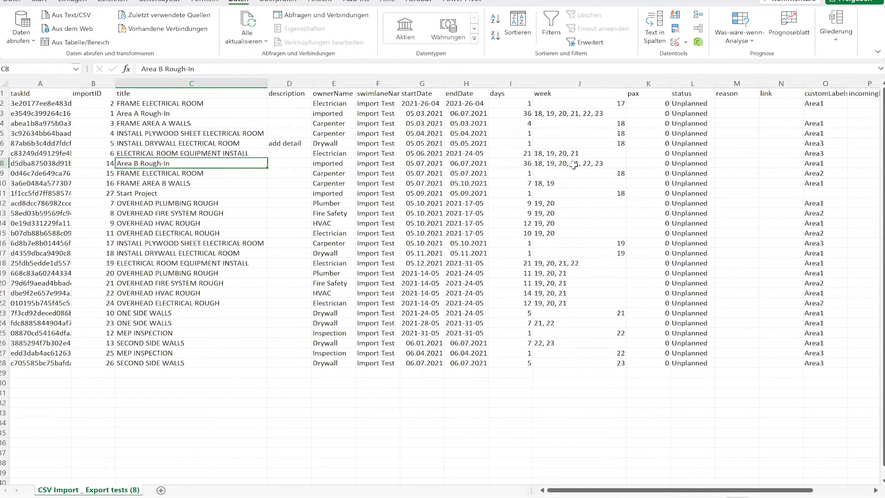
left_click(618, 164)
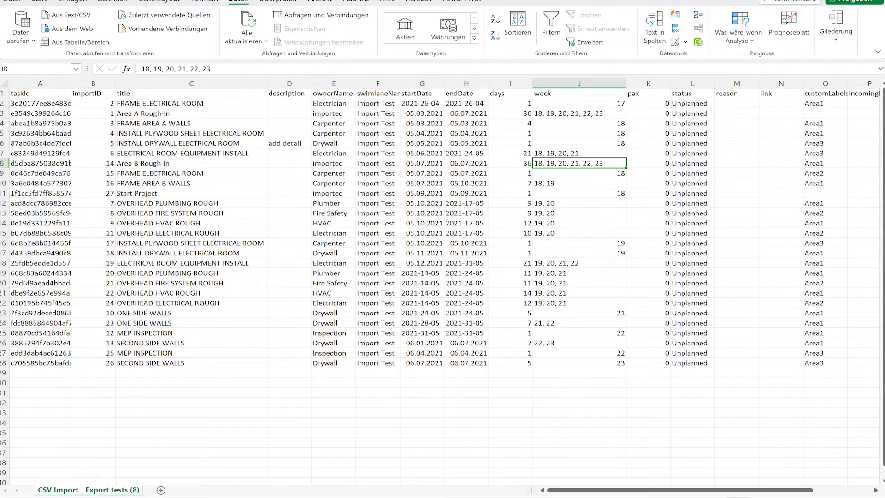
key("ctrl+w")
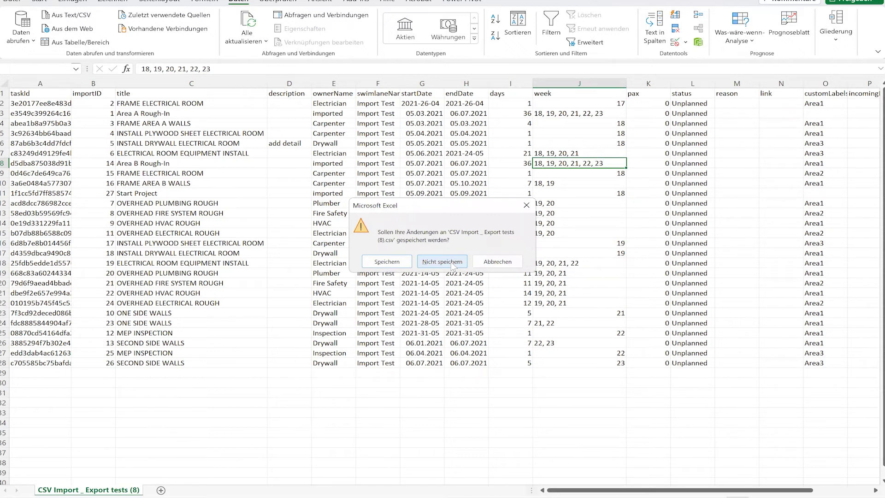
left_click(451, 262)
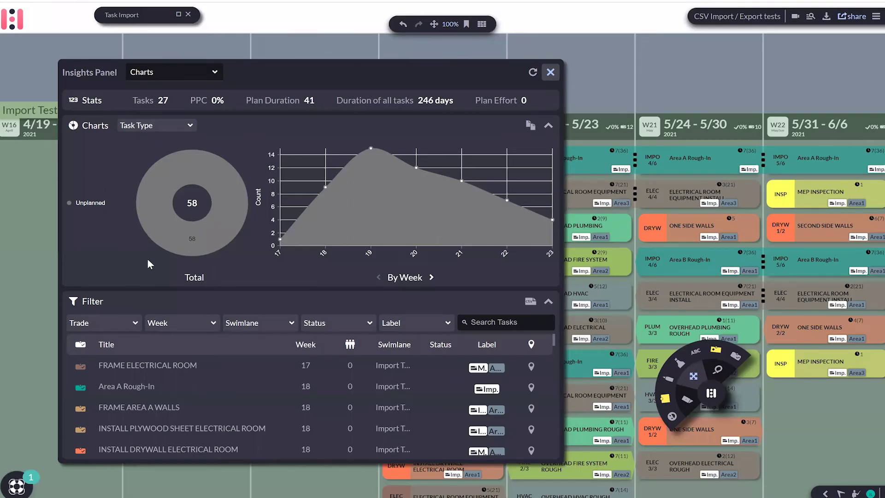
Close the Insights Panel, zoom out, and drop 'MS Project with Trades and Area - Update.csv' onto the board
key("Escape")
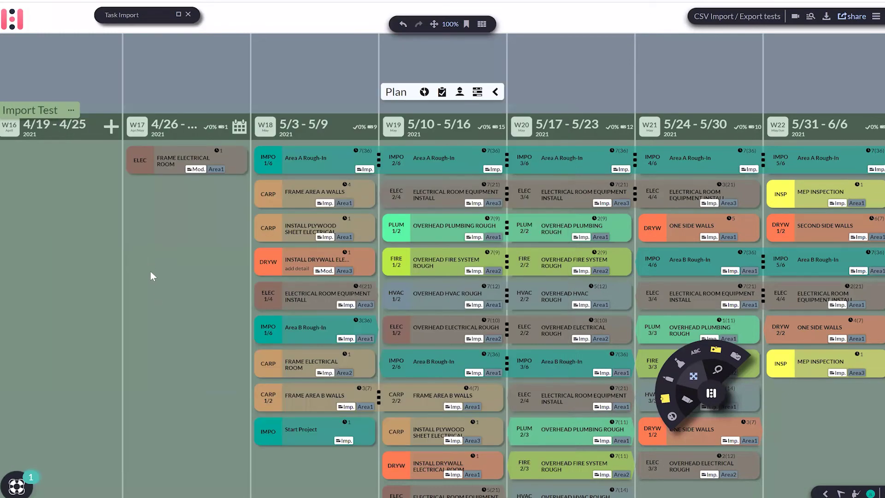
scroll(152, 265, "down", 2)
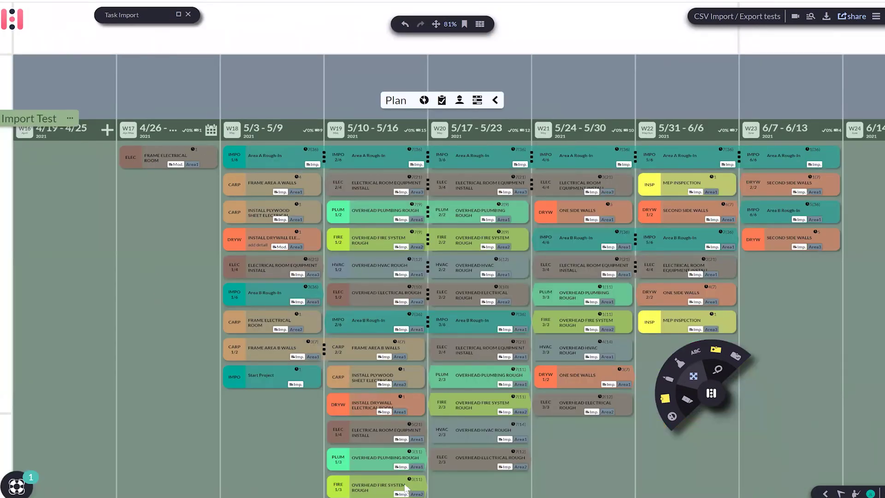
scroll(420, 429, "down", 1)
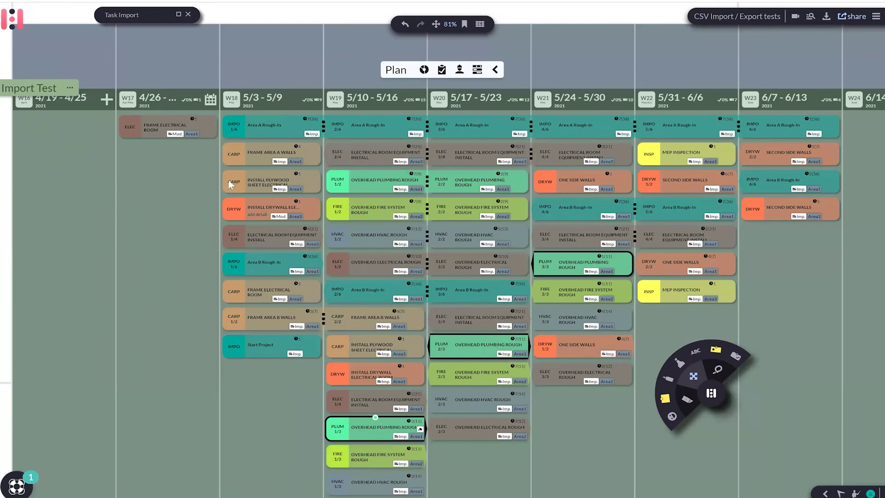
key("alt+Tab")
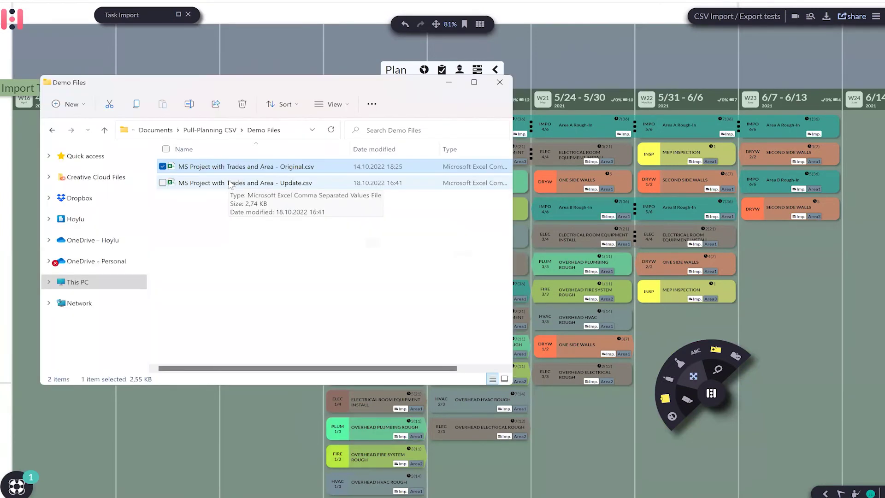
left_click_drag(190, 186, 656, 325)
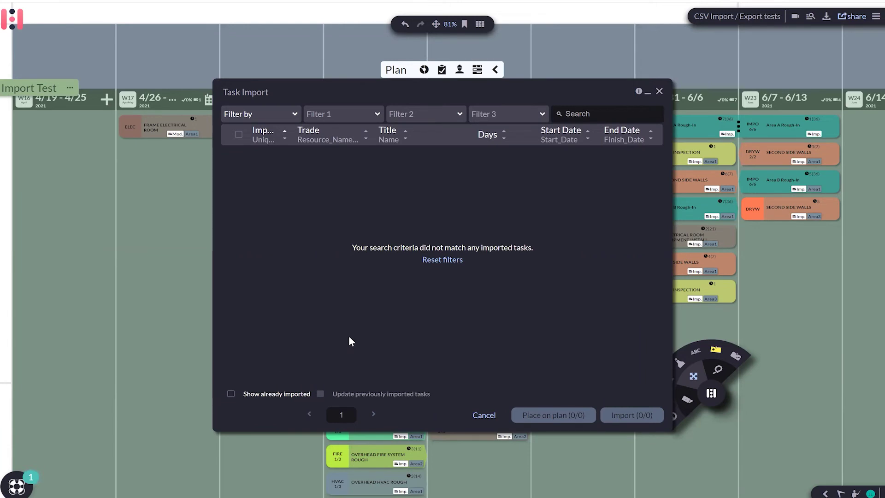
Enable Show already imported and Update previously imported tasks, then select all 27 tasks
left_click(230, 394)
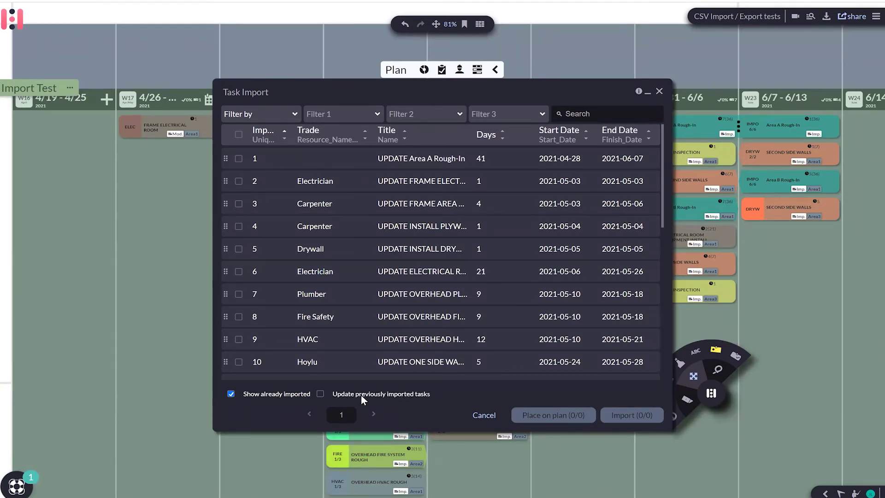
left_click(320, 394)
left_click(238, 134)
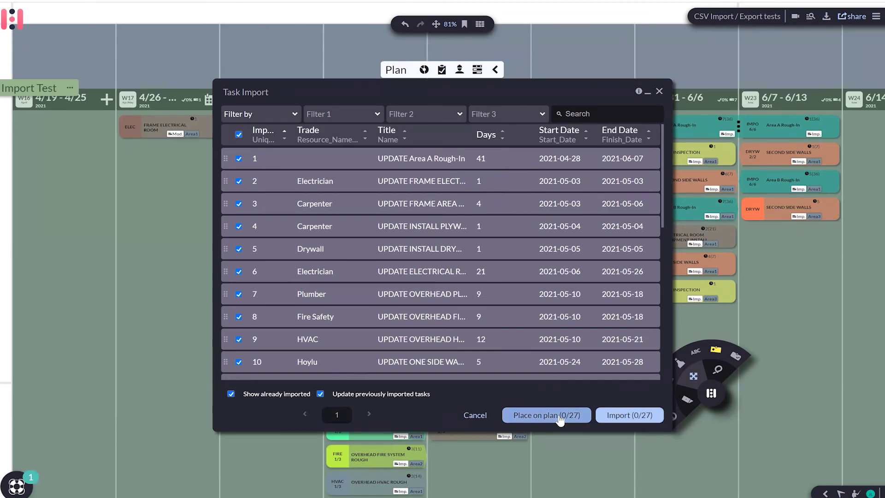
Place the 27 updated tasks on the plan and select the UPDATE Area A Rough-In chain to verify
left_click(560, 416)
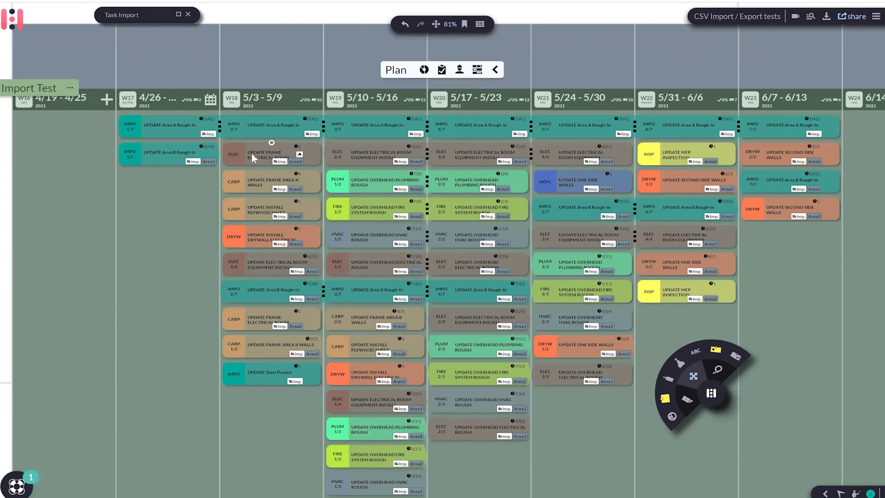
left_click(152, 133)
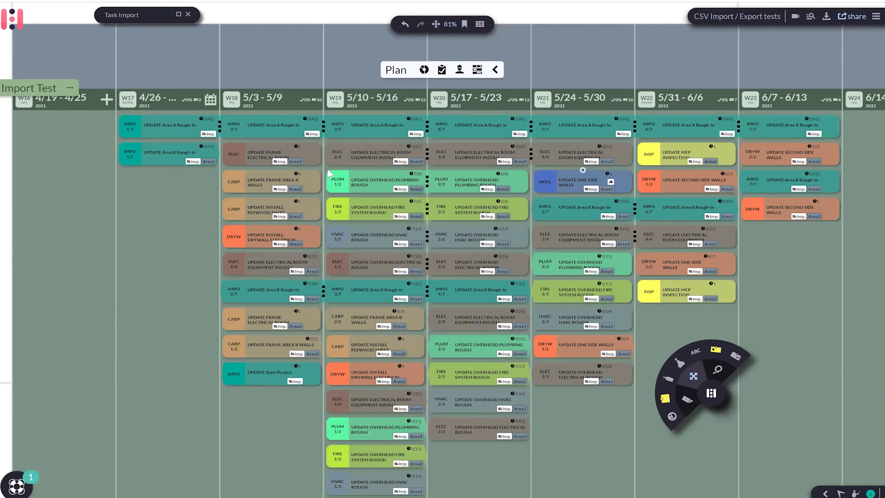